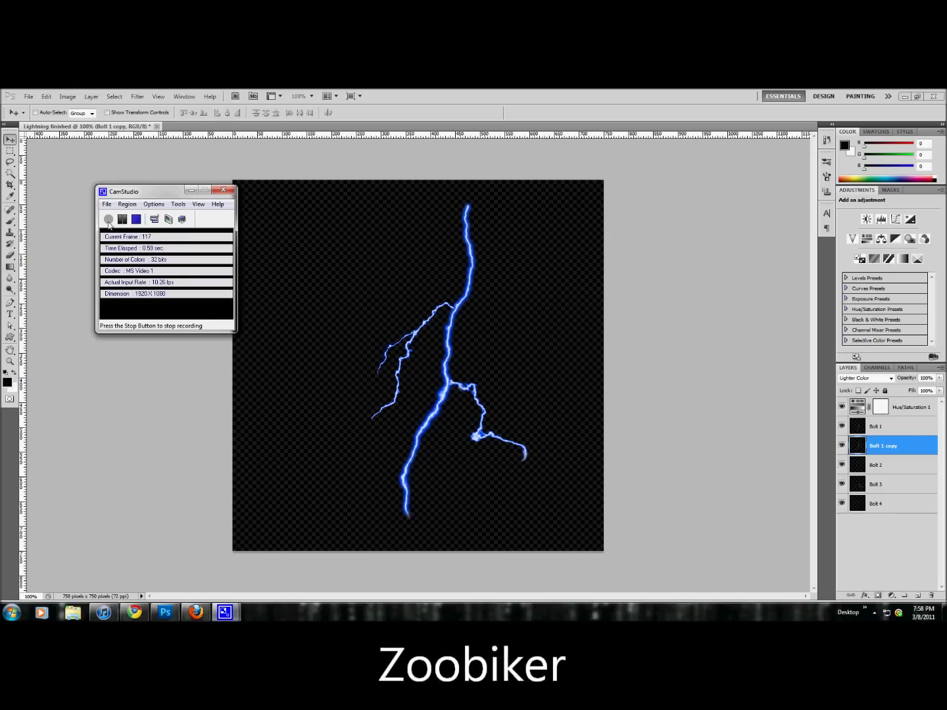
Close the finished lightning without saving and create a new 750×750 px document.
left_click(191, 190)
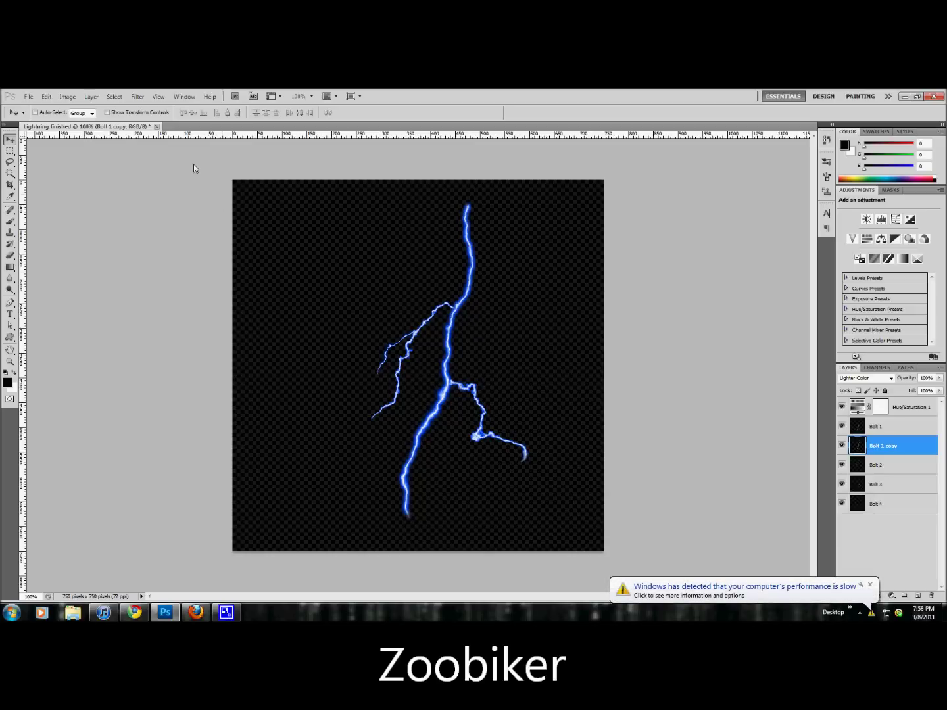
left_click(156, 127)
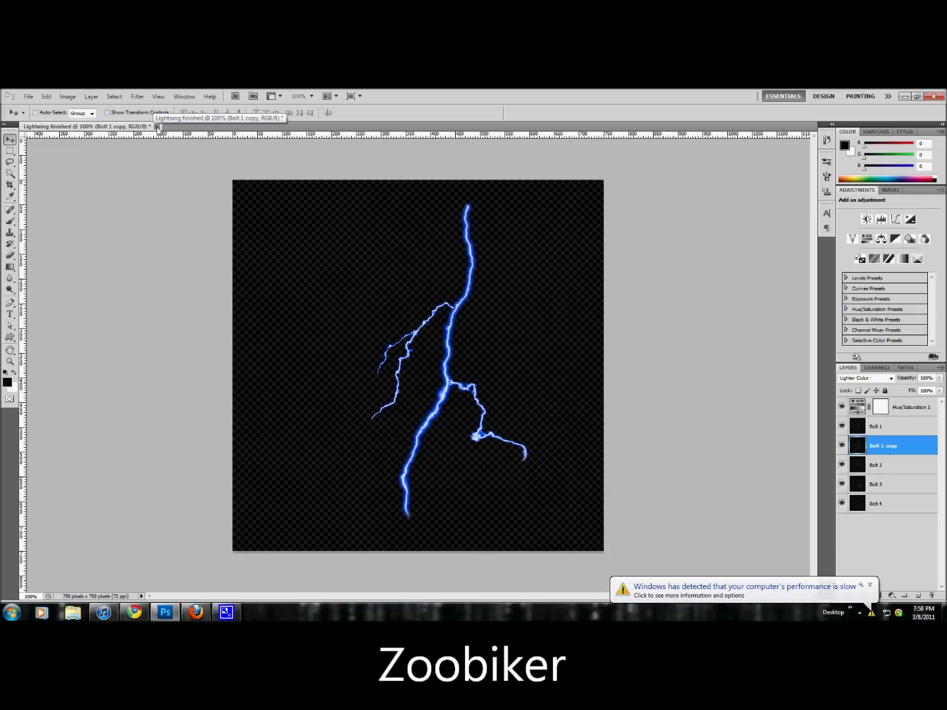
left_click(477, 285)
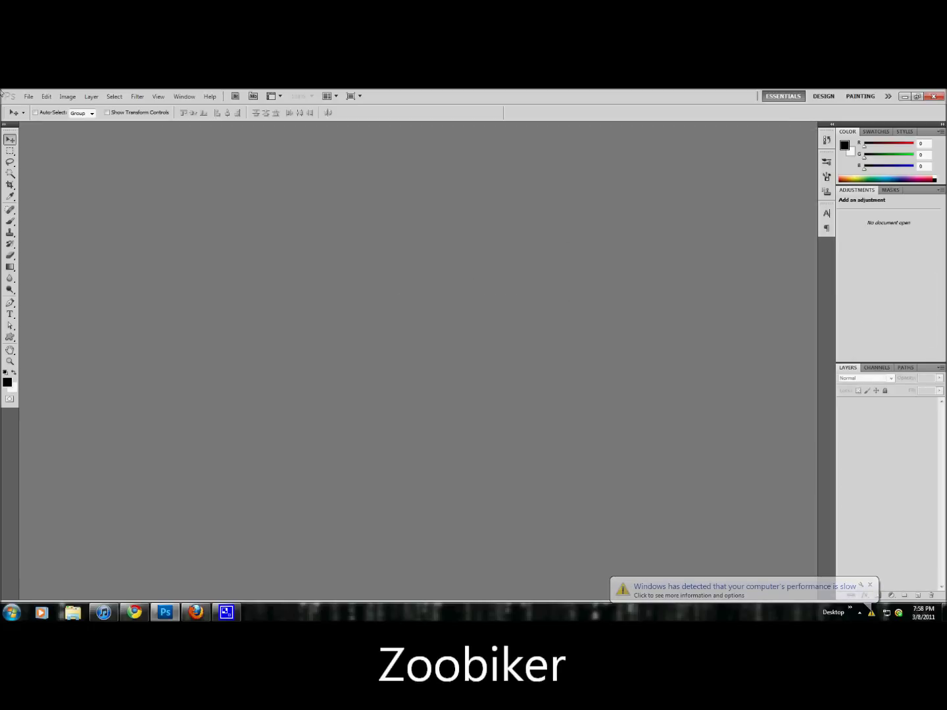
left_click(29, 96)
left_click(38, 107)
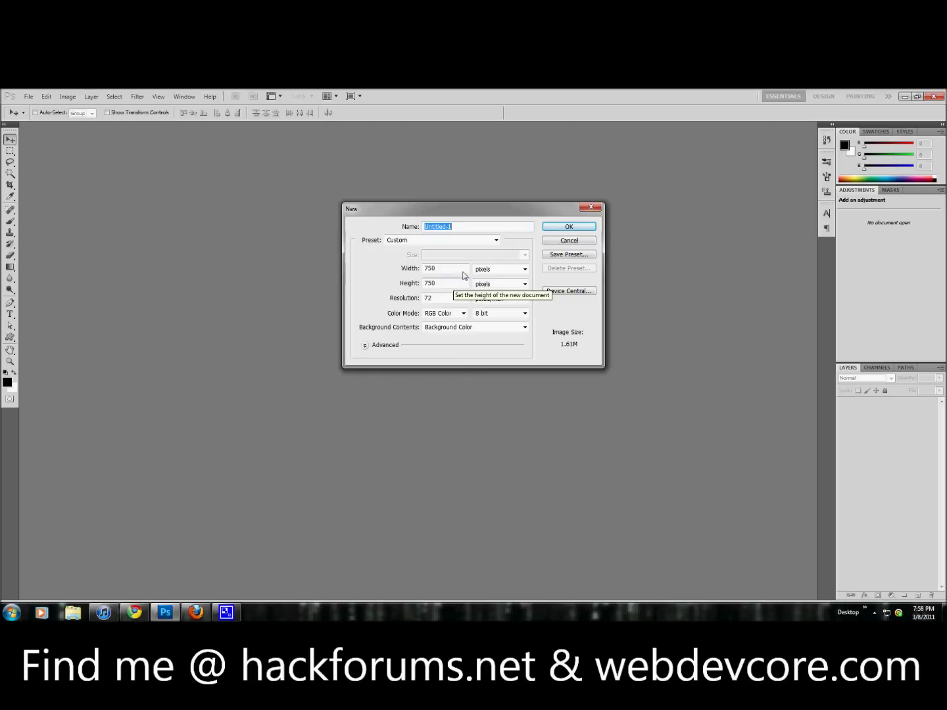
key("Tab")
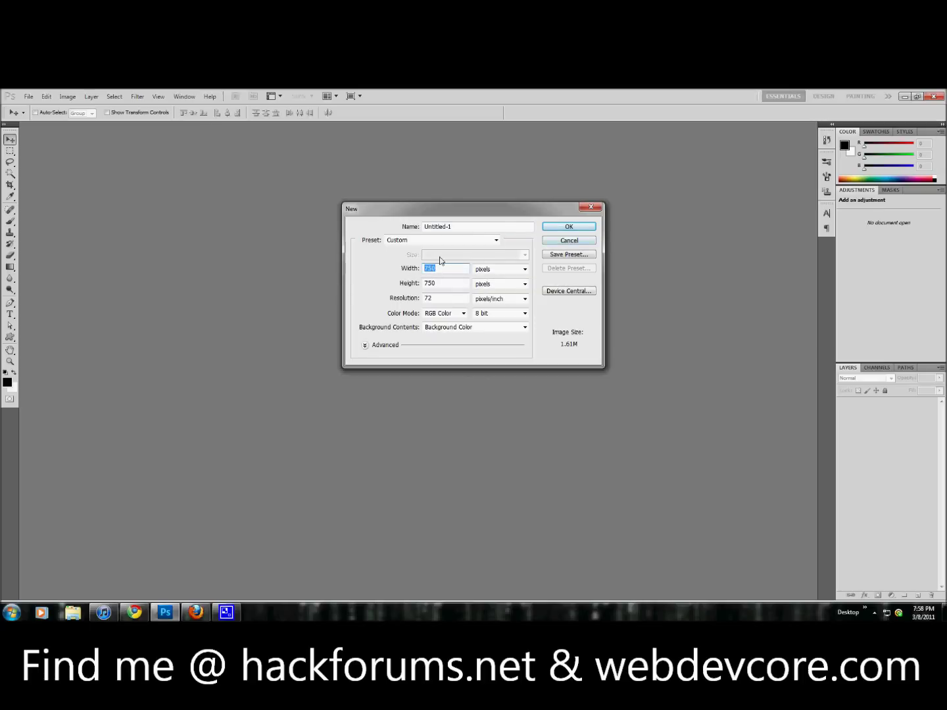
left_click(567, 227)
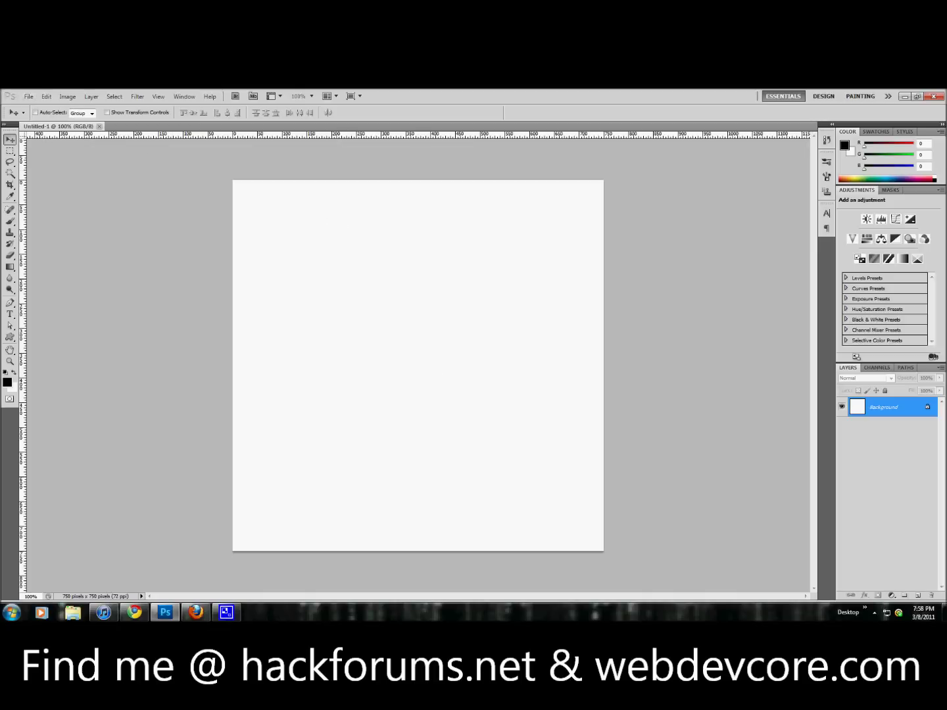
Convert the locked background into a layer named Background and clear it to transparency.
double_click(887, 411)
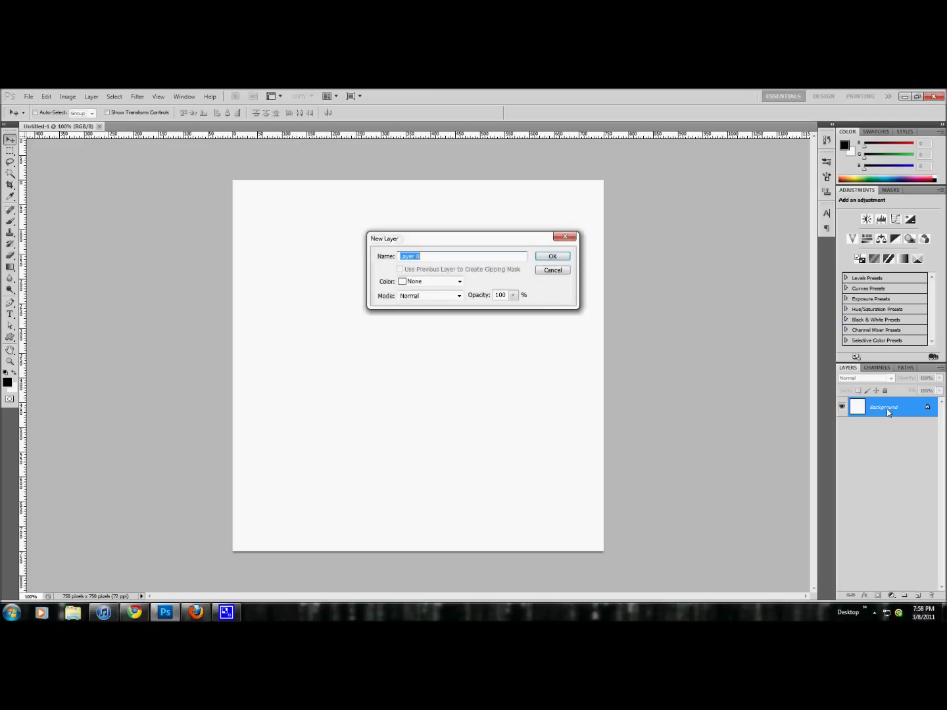
type("Background")
key("Return")
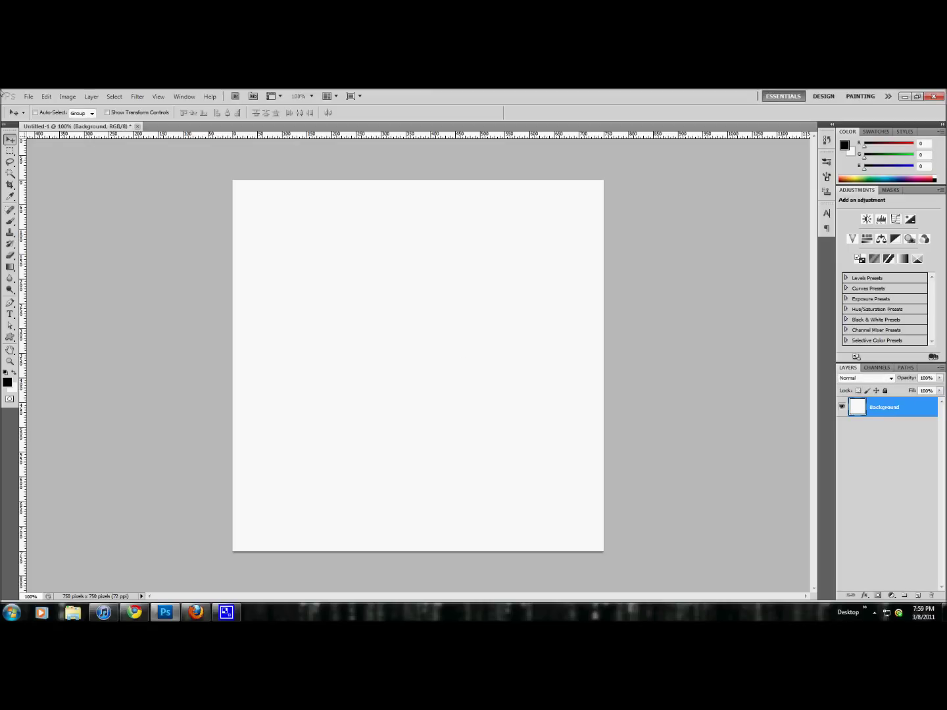
key("ctrl+a")
key("Delete")
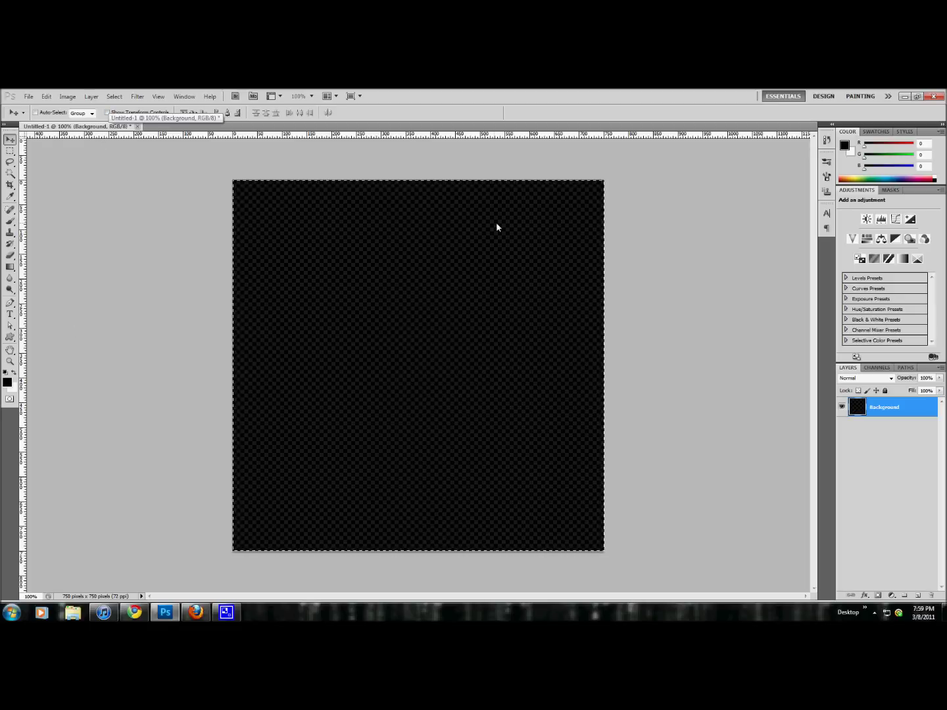
key("ctrl+d")
Choose the foreground-to-background gradient and drag it diagonally corner to corner across the canvas.
left_click(9, 267)
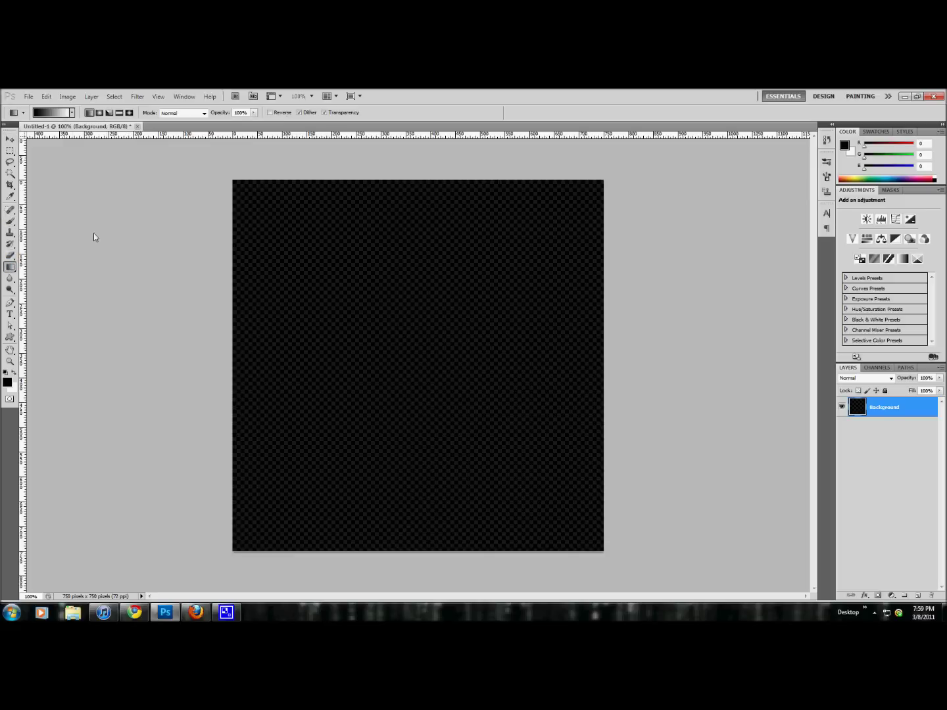
left_click(61, 115)
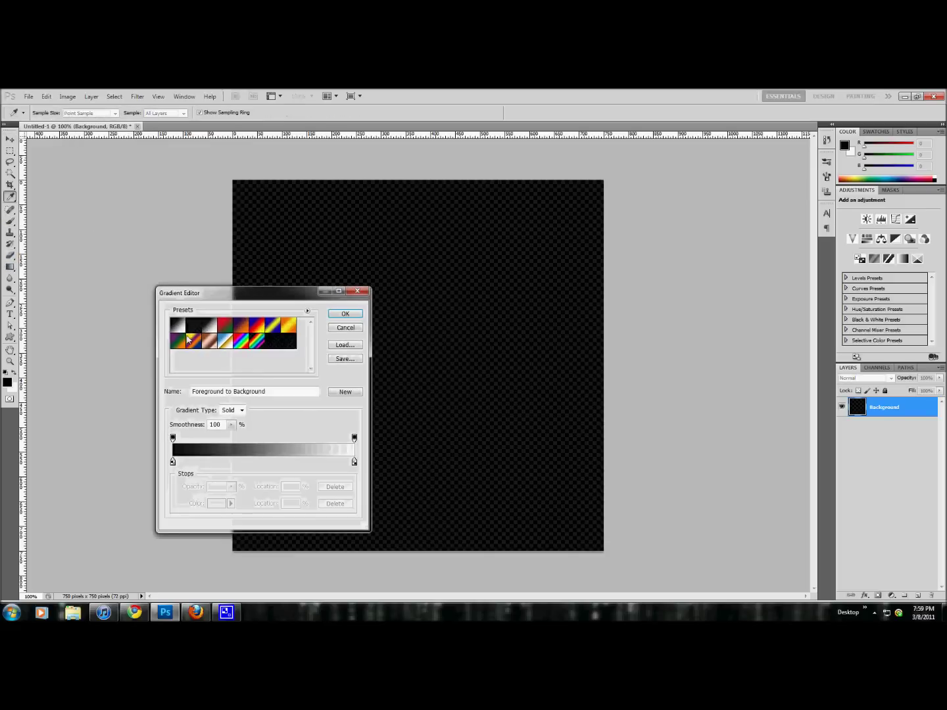
double_click(181, 331)
left_click(568, 246)
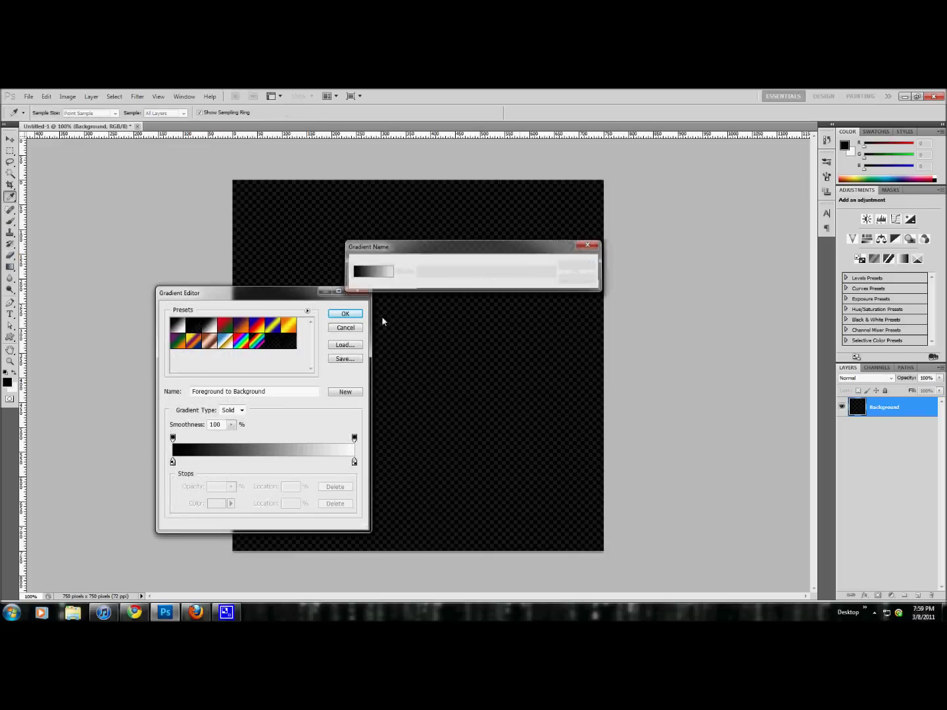
left_click(344, 315)
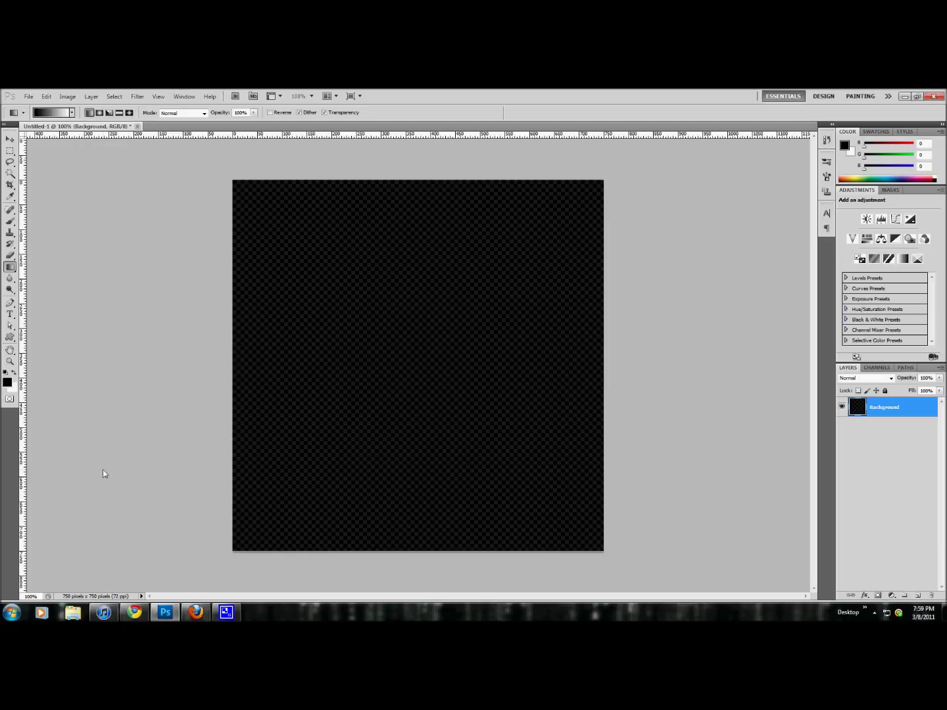
left_click_drag(234, 182, 604, 551)
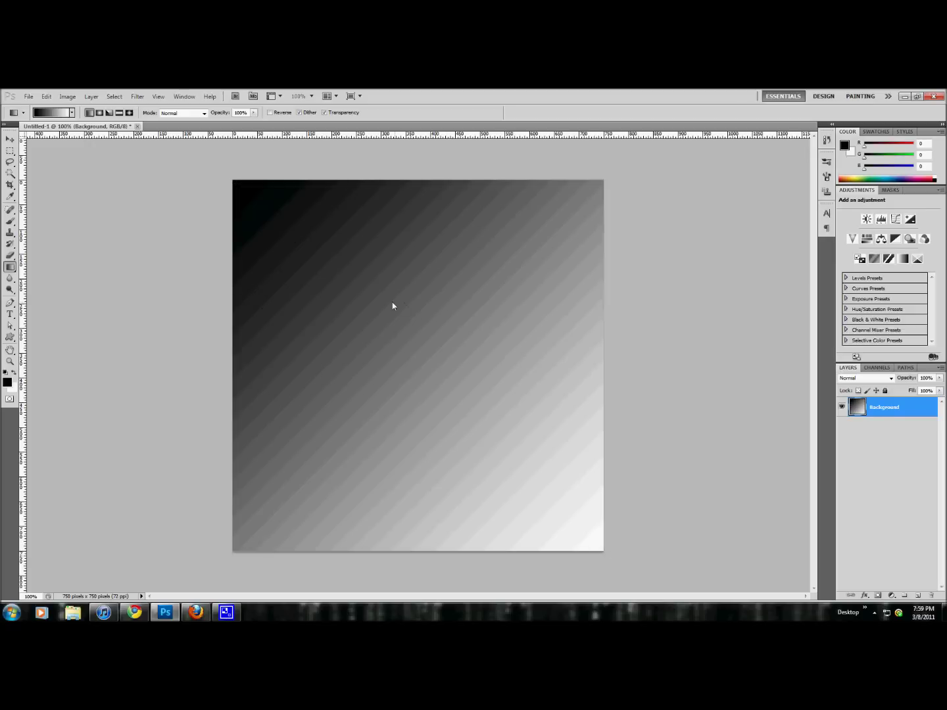
Apply Difference Clouds twice over the gradient for a veined pattern.
left_click(131, 97)
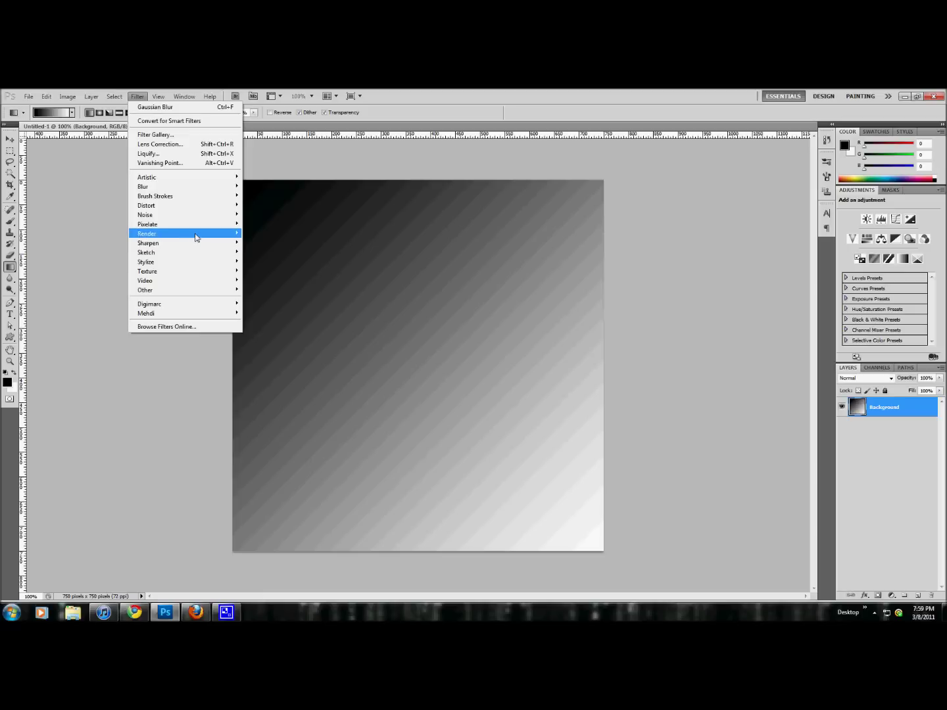
mouse_move(198, 234)
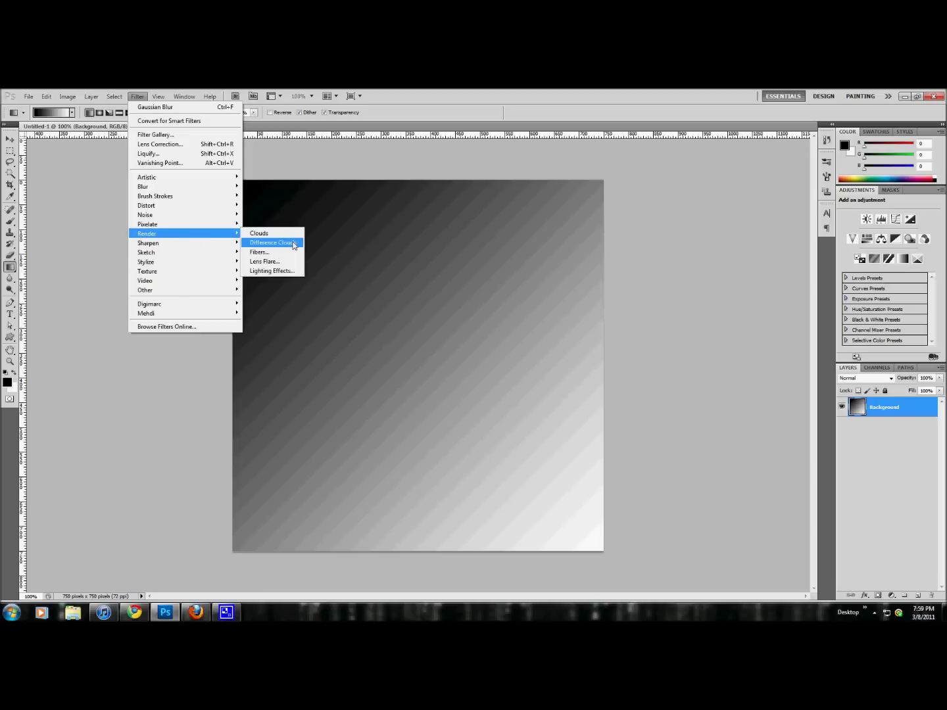
left_click(294, 246)
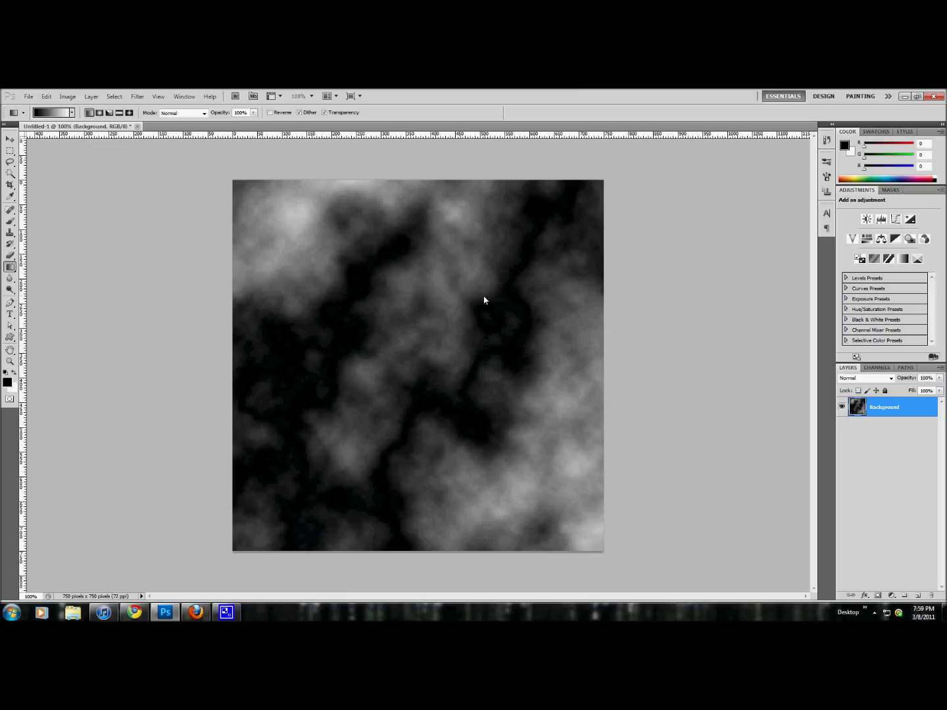
key("ctrl+f")
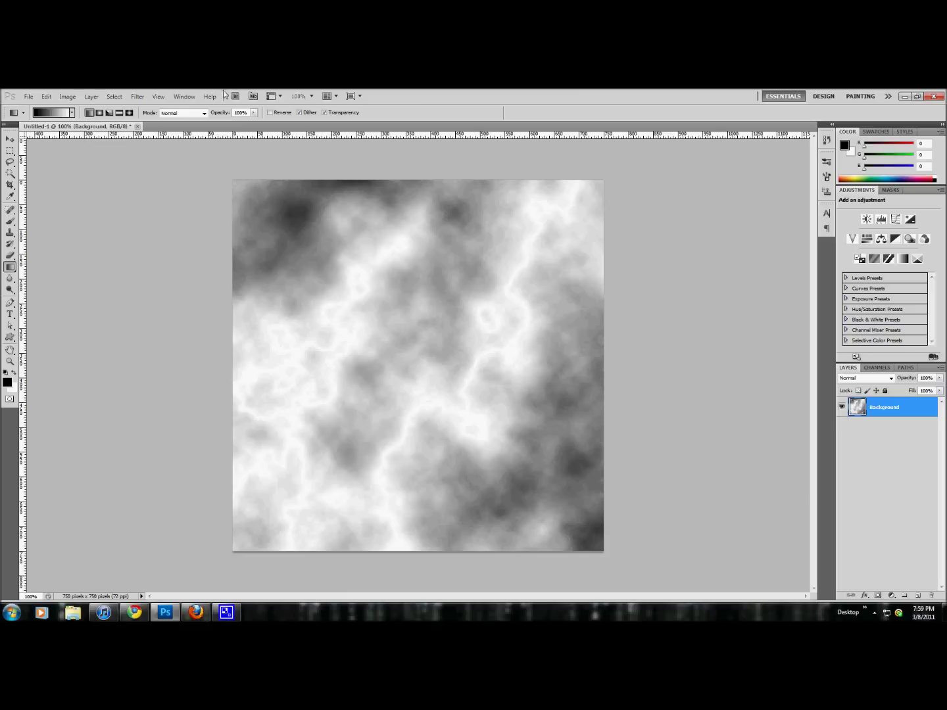
Add a Levels adjustment layer and raise the black input to 249.
left_click(68, 96)
mouse_move(118, 121)
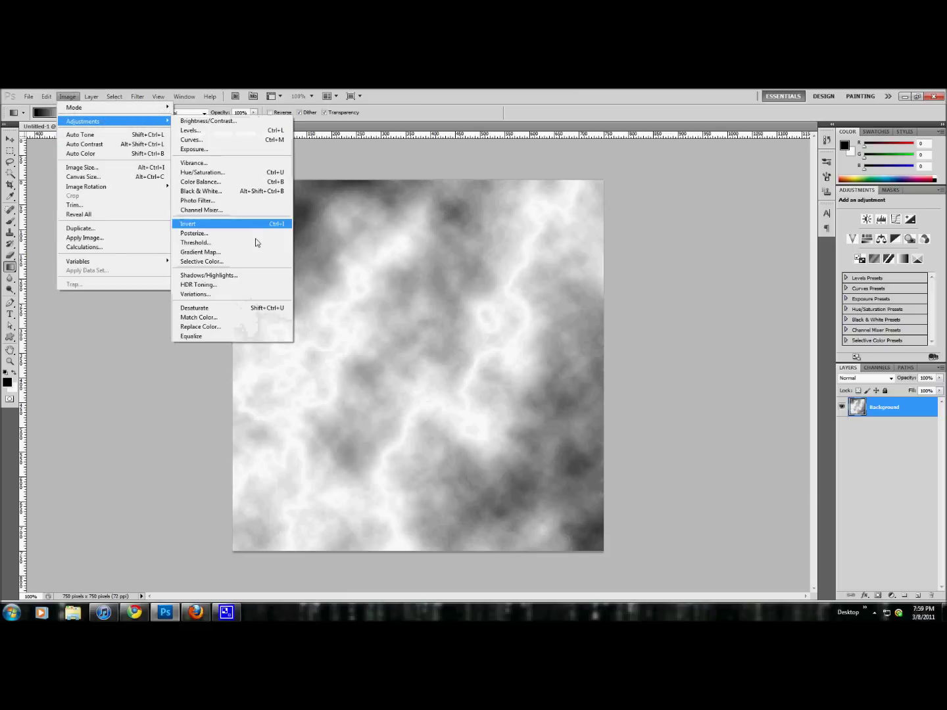
left_click(647, 175)
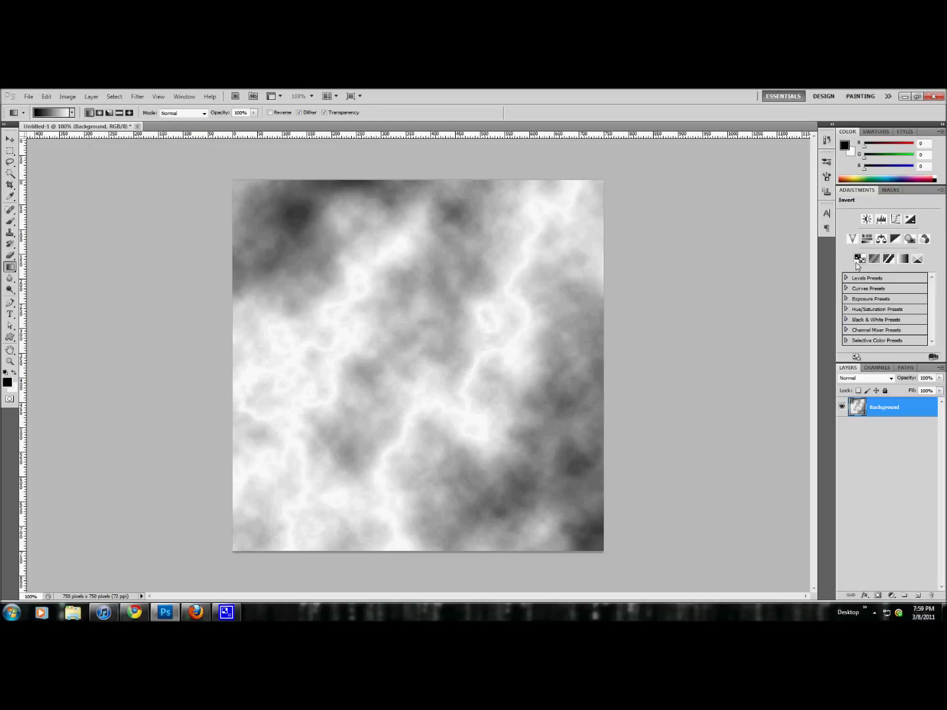
left_click(882, 219)
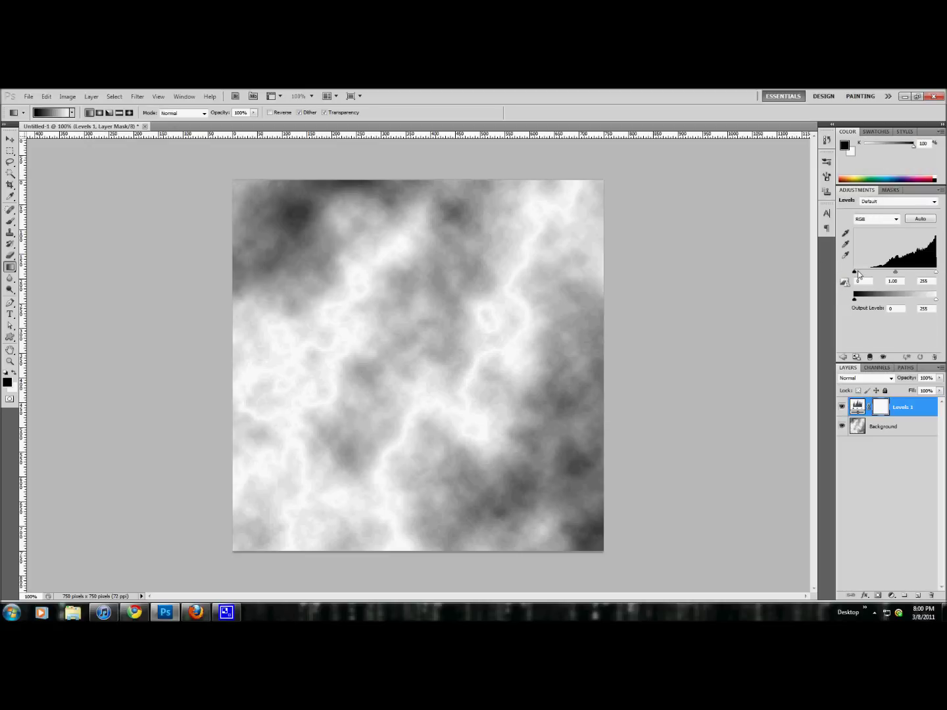
left_click_drag(855, 274, 936, 272)
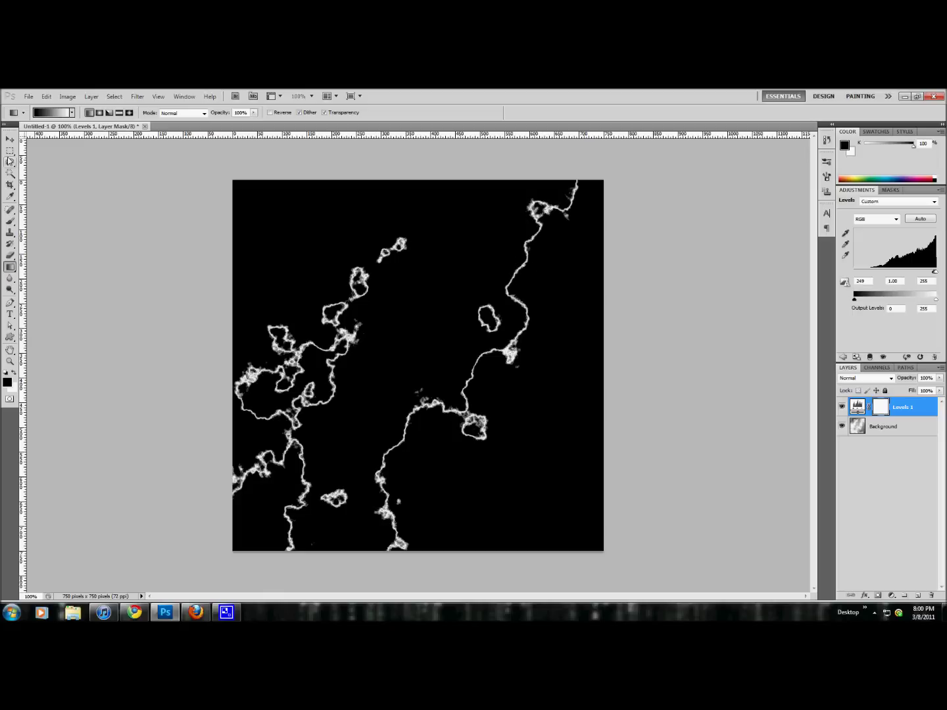
Merge Levels 1 down into Background and lasso one vein near the upper right.
right_click(920, 408)
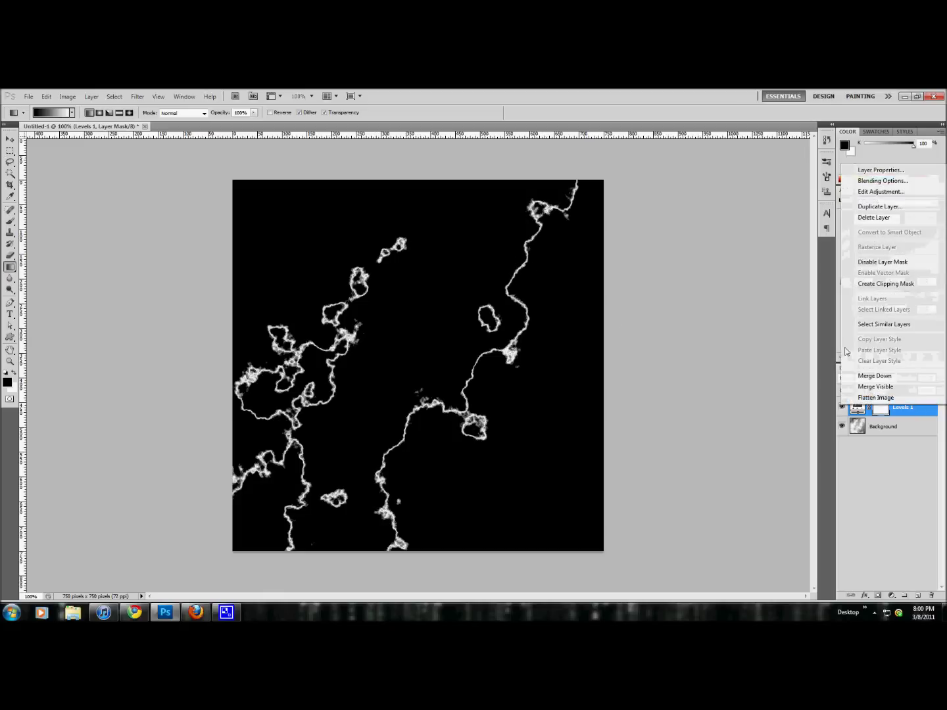
left_click(859, 375)
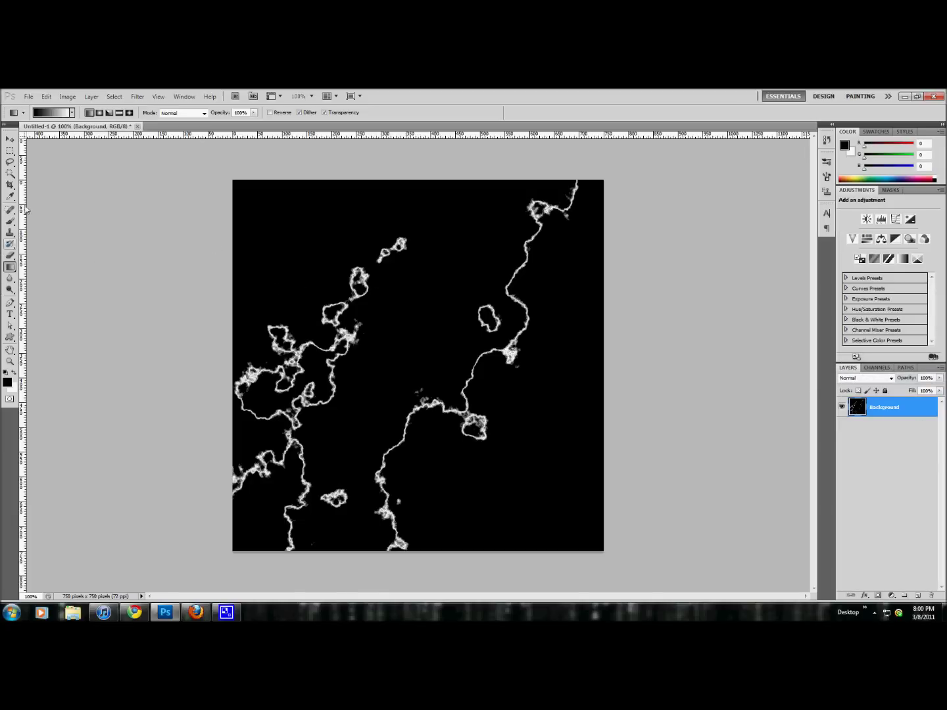
left_click(8, 163)
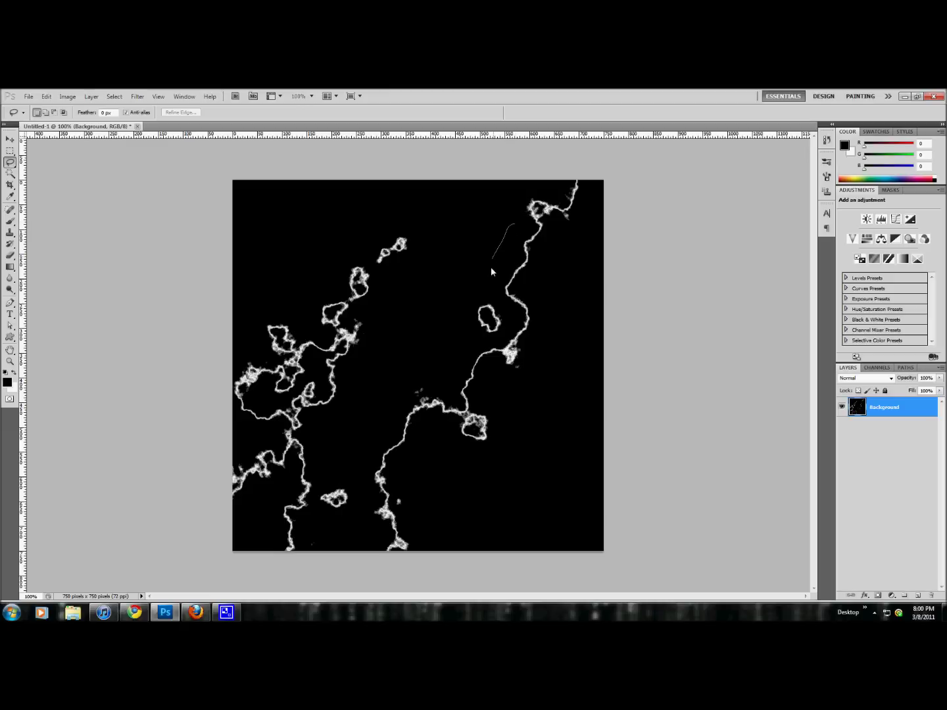
mouse_move(494, 288)
left_mouse_down()
mouse_move(507, 310)
mouse_move(496, 342)
mouse_move(454, 378)
mouse_move(465, 413)
mouse_move(489, 387)
mouse_move(489, 375)
mouse_move(517, 394)
mouse_move(546, 331)
mouse_move(547, 263)
mouse_move(530, 234)
mouse_move(519, 232)
left_mouse_up()
Cut the lassoed vein onto its own layer and delete the leftover Background layer.
right_click(519, 269)
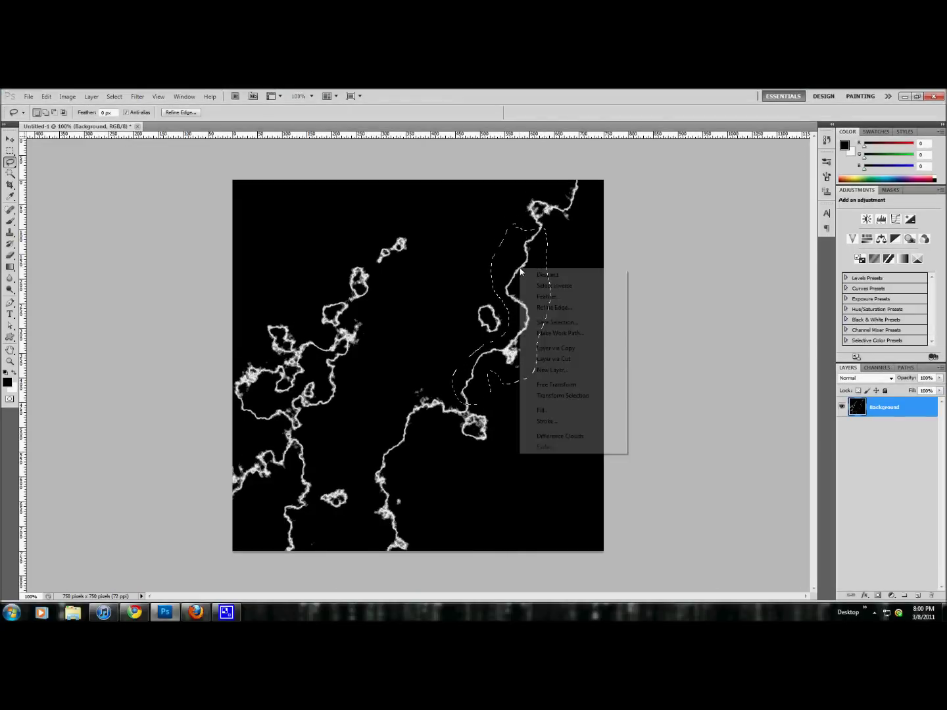
left_click(571, 363)
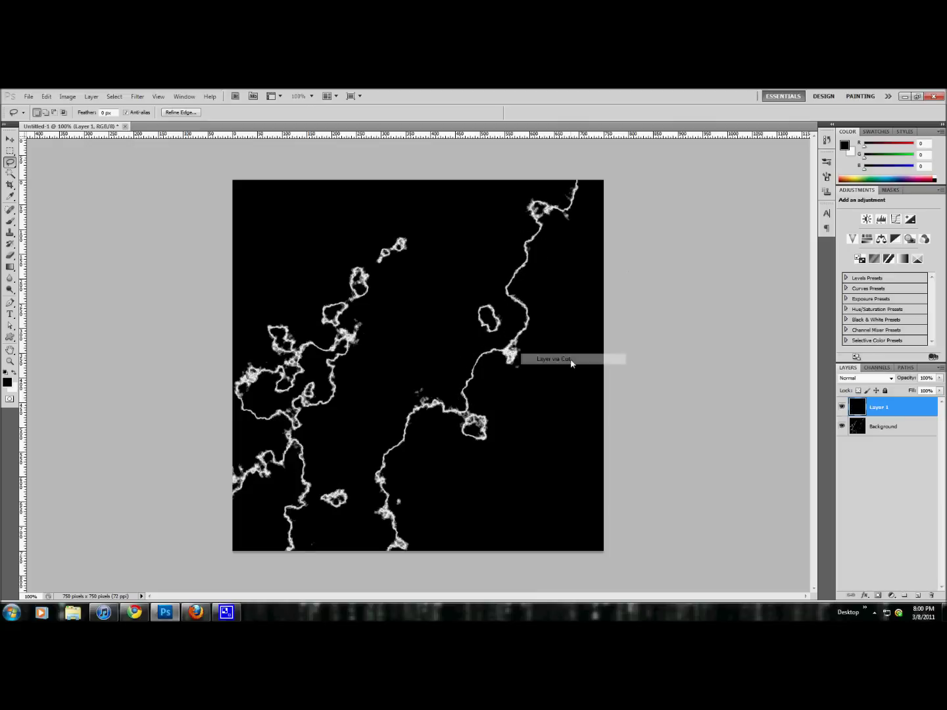
left_click(887, 429)
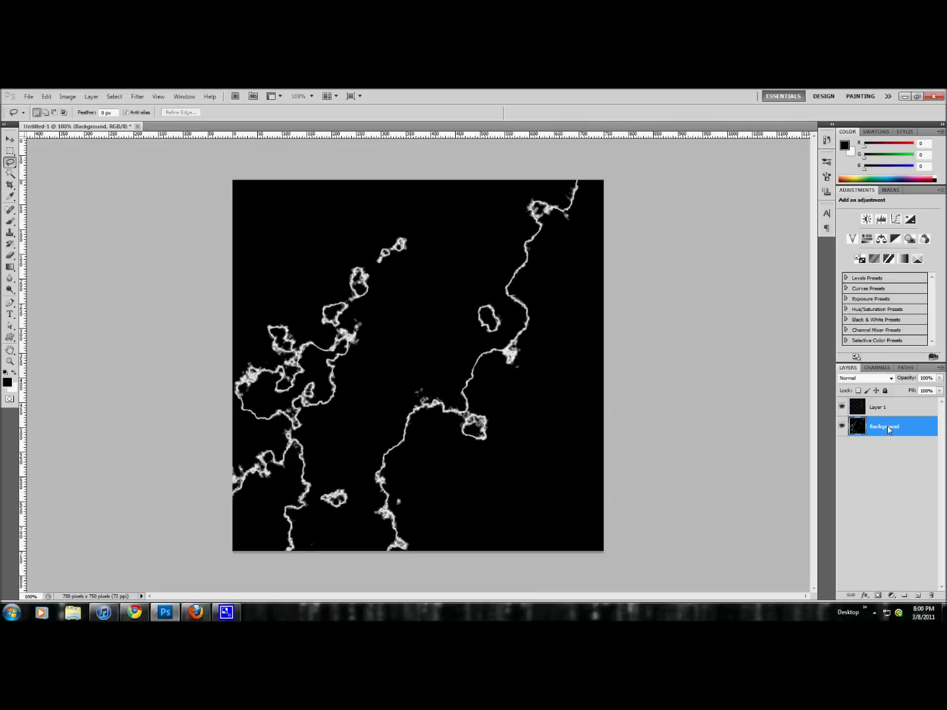
key("Delete")
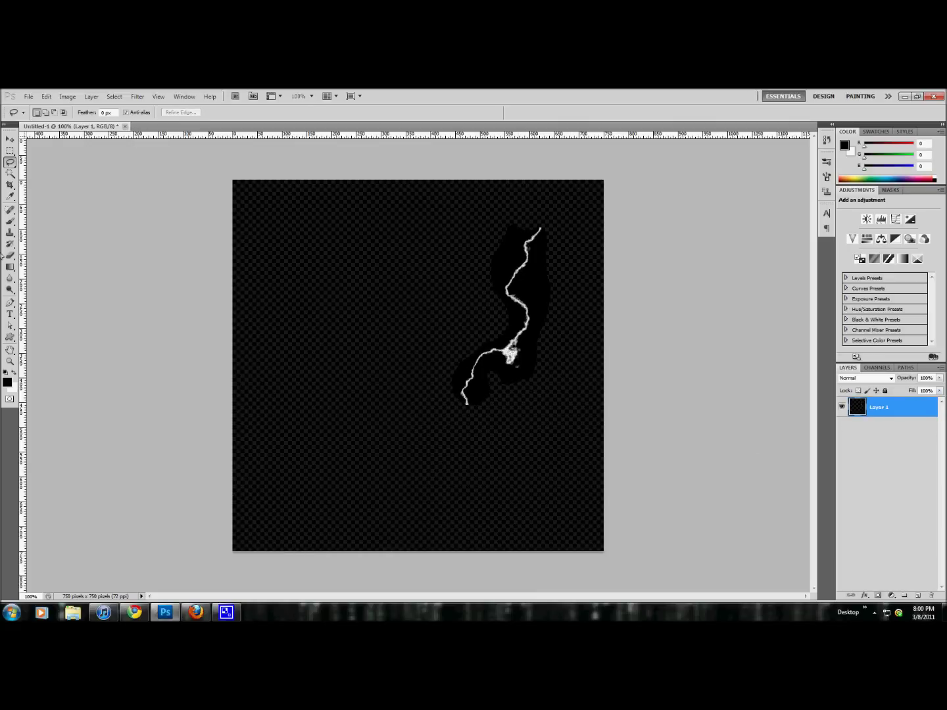
left_click(10, 139)
Move the bolt toward the canvas centre and set Magic Wand tolerance to 13.
mouse_move(525, 312)
left_mouse_down()
mouse_move(408, 386)
mouse_move(419, 385)
left_mouse_up()
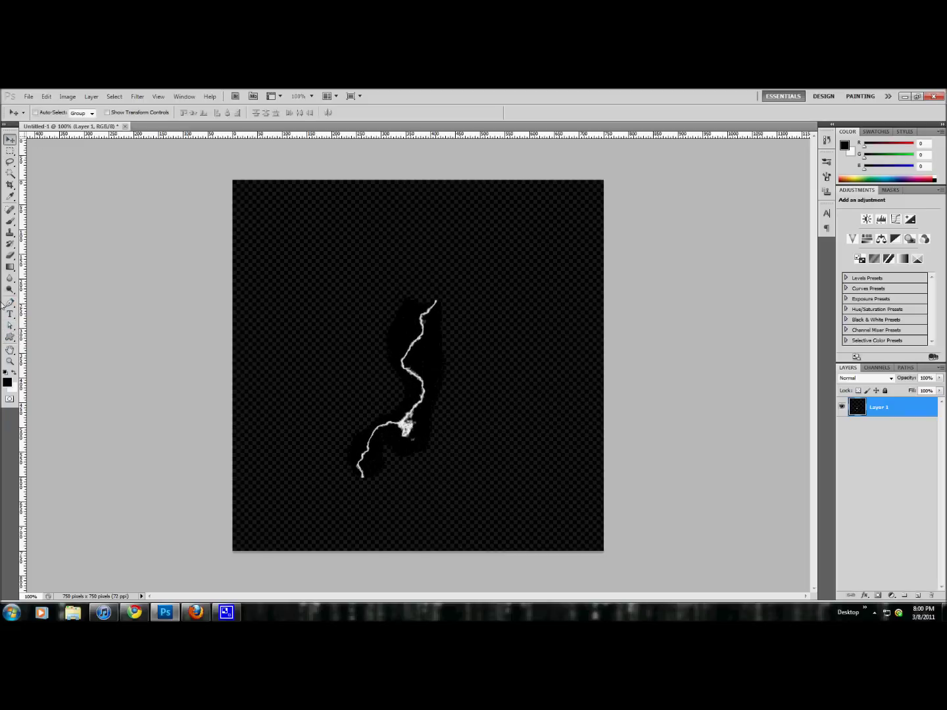
left_click(11, 174)
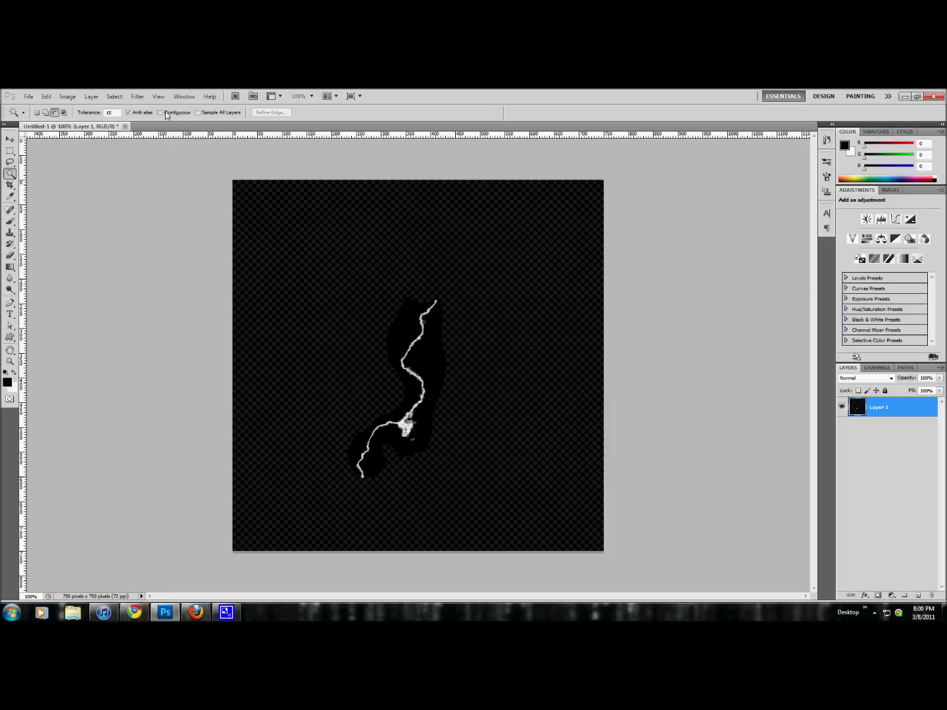
left_click(435, 368)
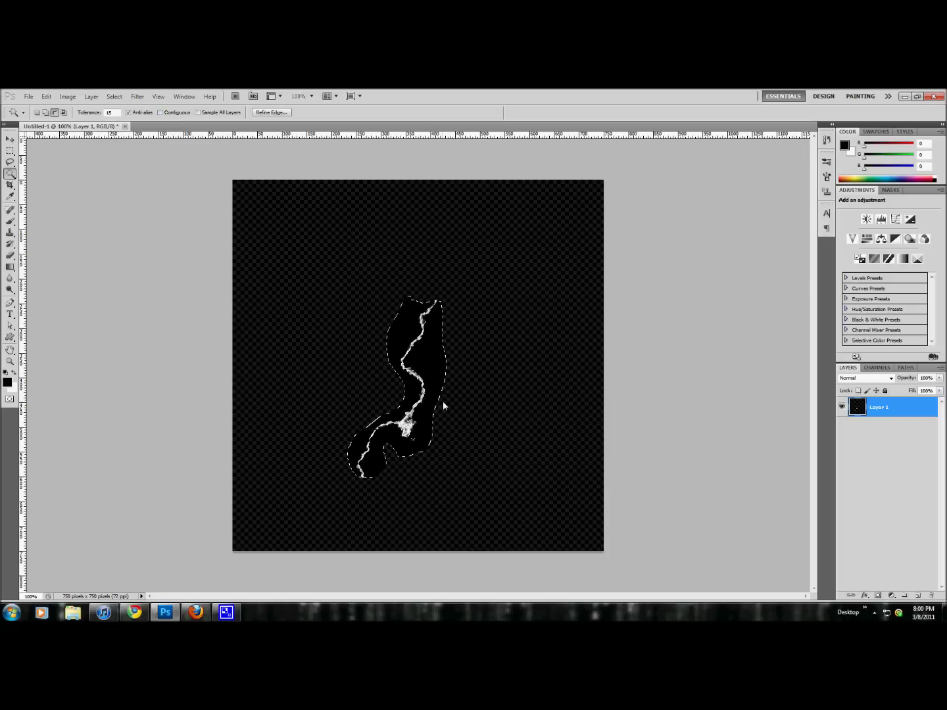
left_click(94, 116)
type("13")
Select and delete the black halo around the bolt, then deselect.
left_click(491, 340)
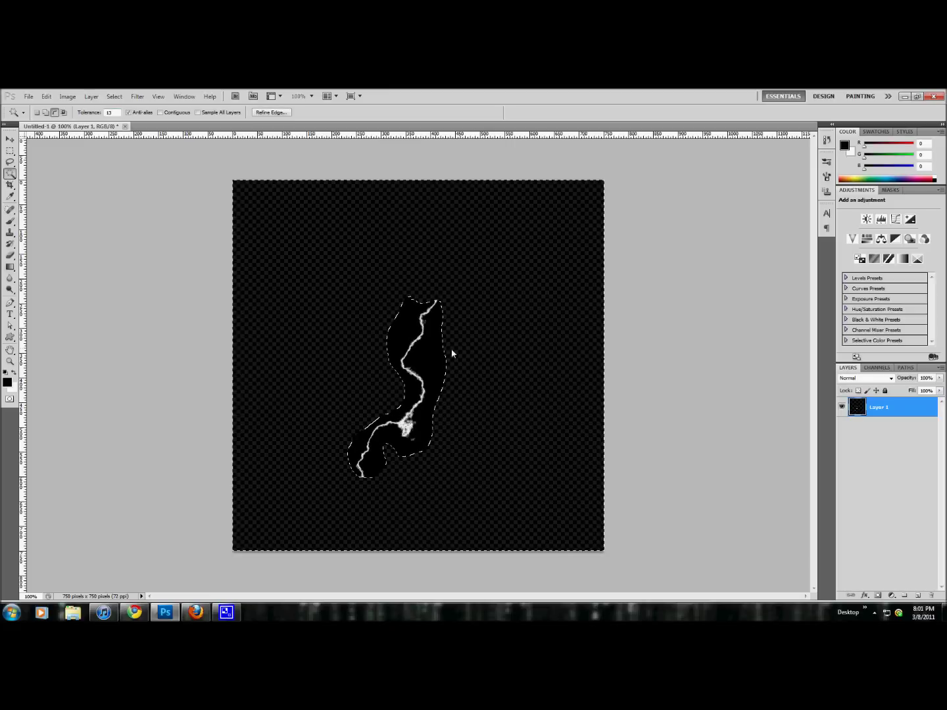
key("ctrl+d")
left_click(434, 362)
key("Delete")
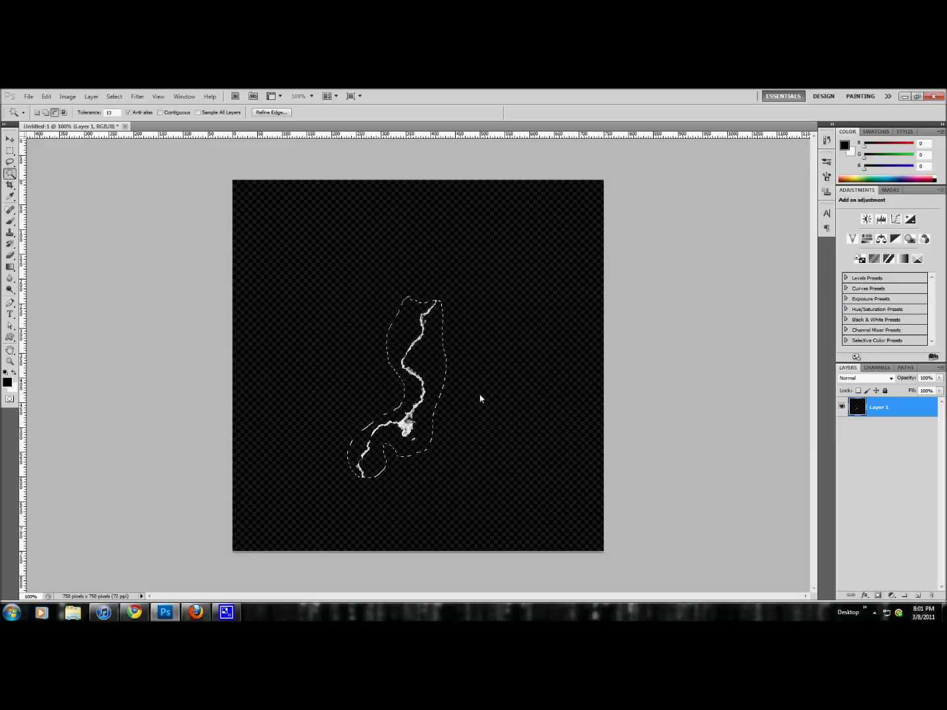
key("ctrl+d")
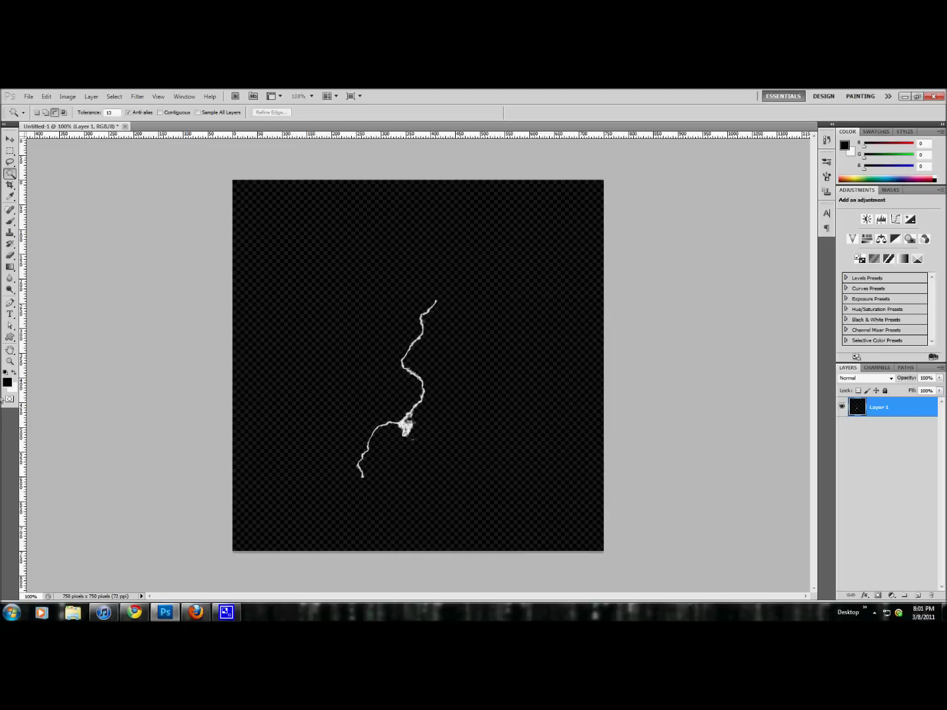
Erase the bright blob on the bolt's stroke with the Eraser Tool.
left_click(9, 255)
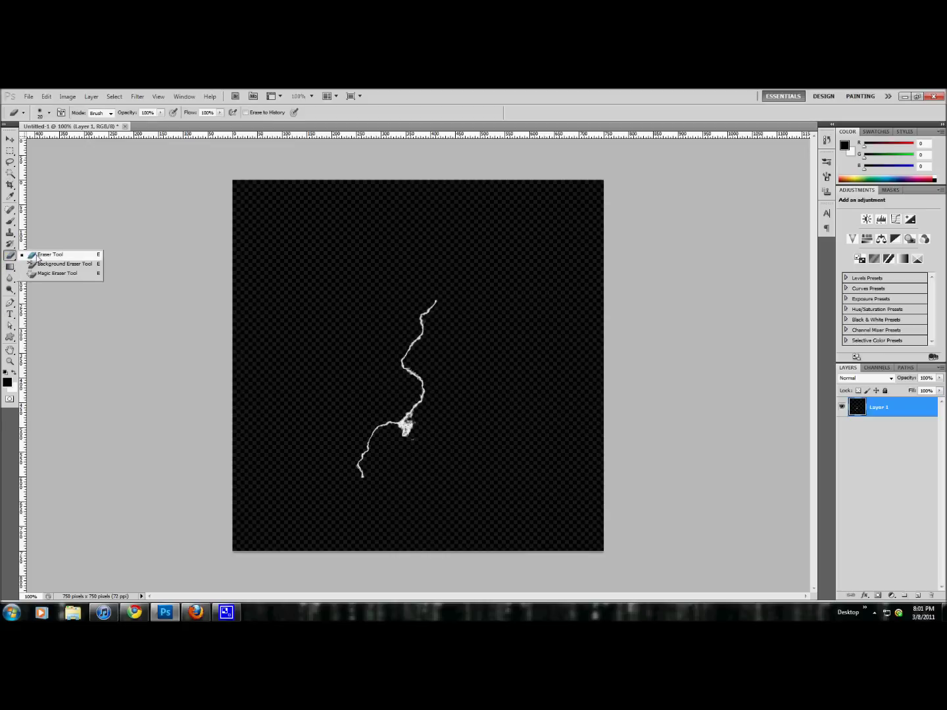
left_click(39, 255)
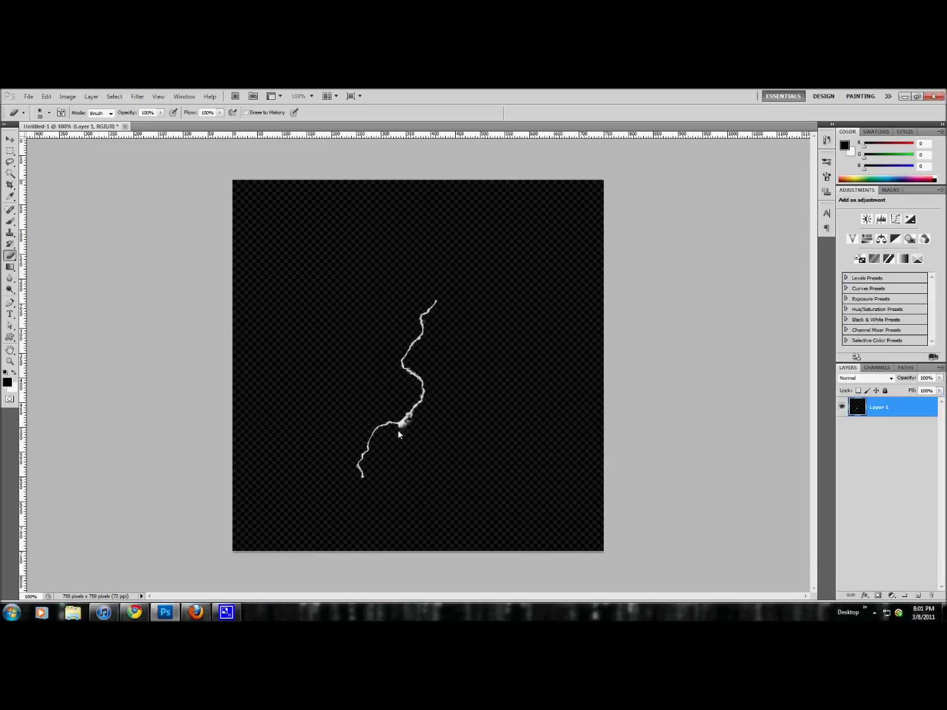
left_click_drag(399, 432, 412, 428)
Shift the bolt up and right and rename Layer 1 to Bolt 1.
left_click(11, 140)
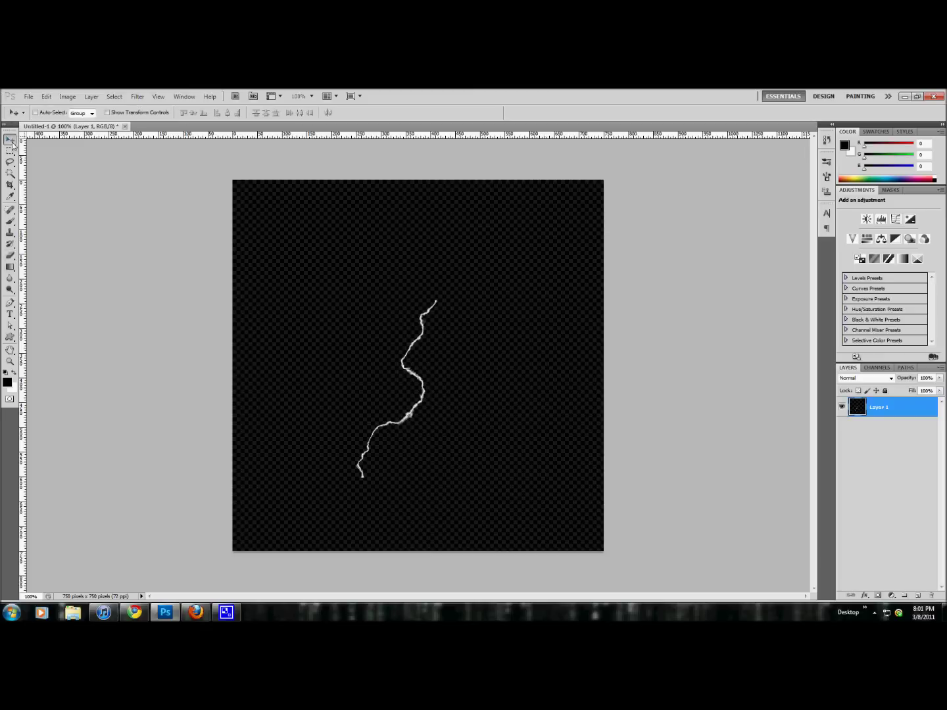
left_click_drag(390, 371, 418, 383)
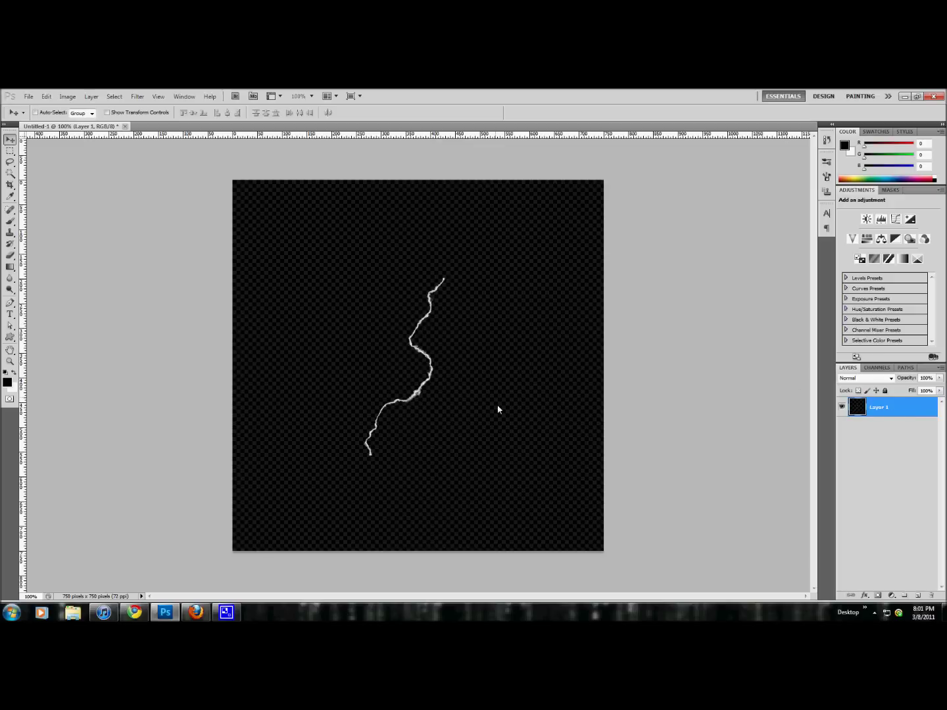
double_click(879, 408)
type("Bolt")
left_click(884, 429)
Add a new empty layer named New bolt.
key("ctrl+shift+n")
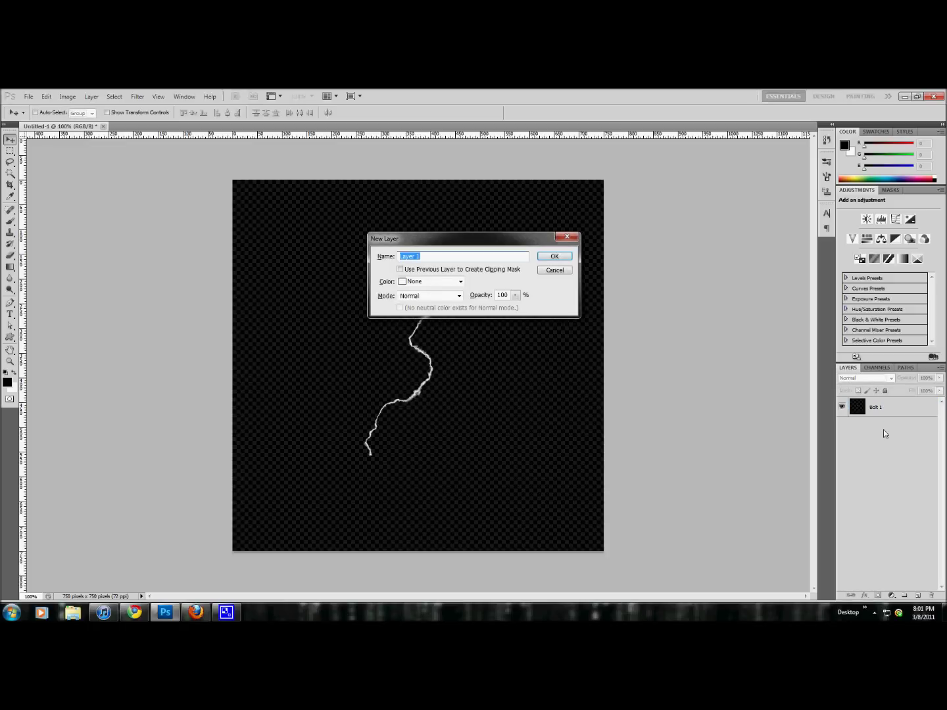
type("New bolt")
key("Return")
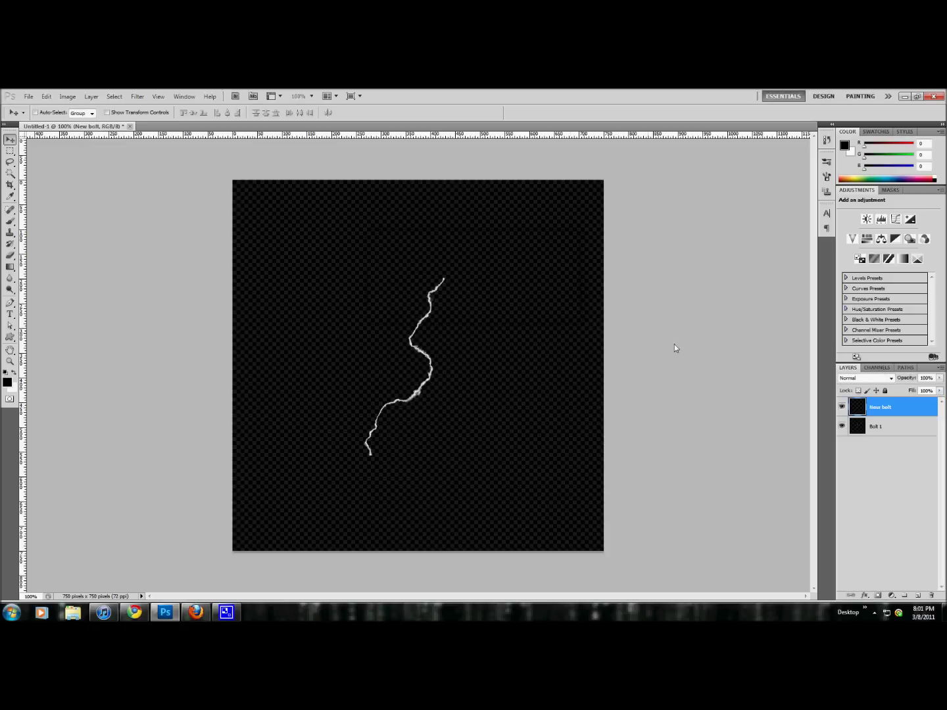
Hide Bolt 1, try a gradient and Difference Clouds on New bolt, then undo both.
left_click(843, 426)
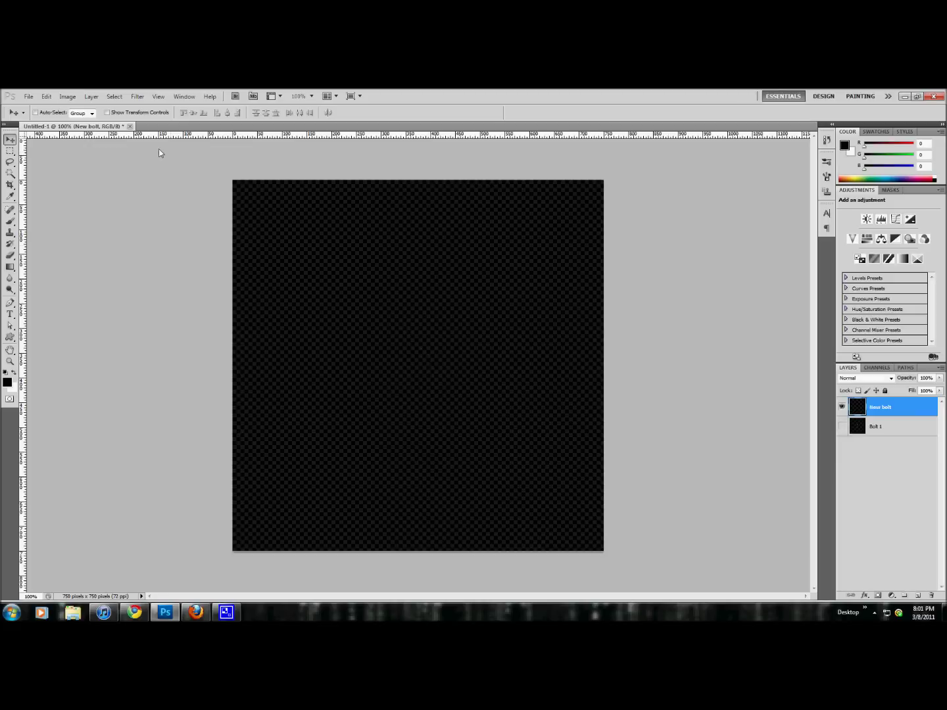
left_click(10, 267)
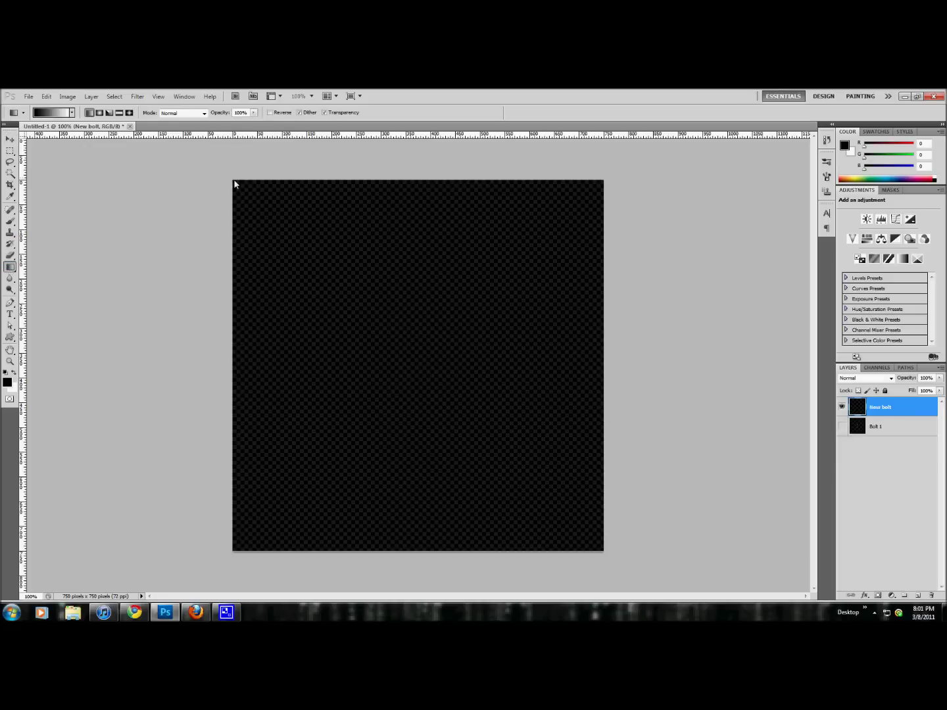
left_click_drag(234, 182, 603, 549)
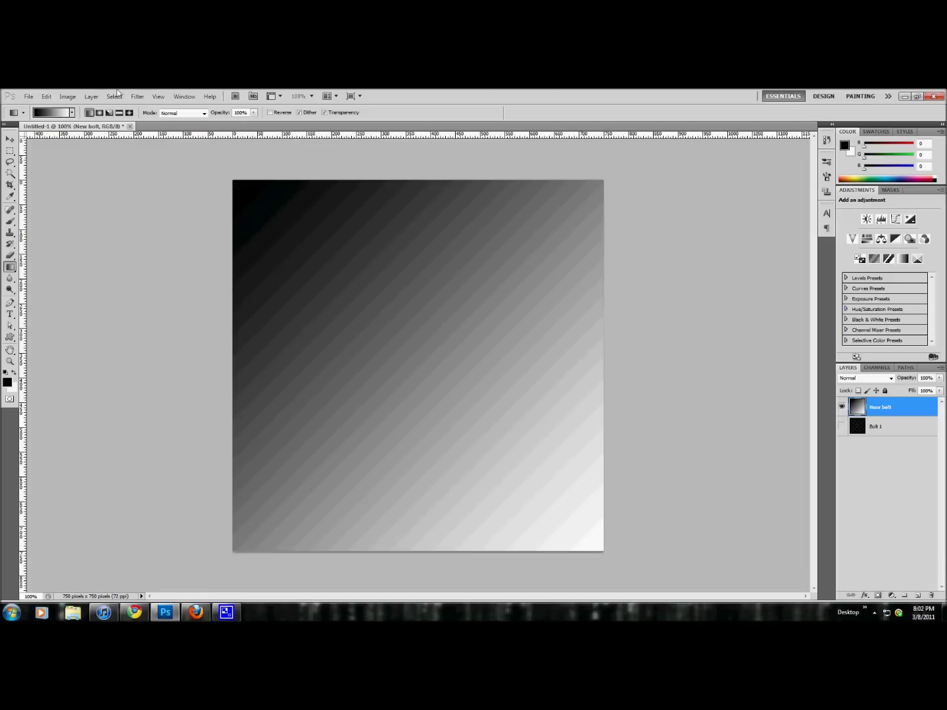
left_click(138, 96)
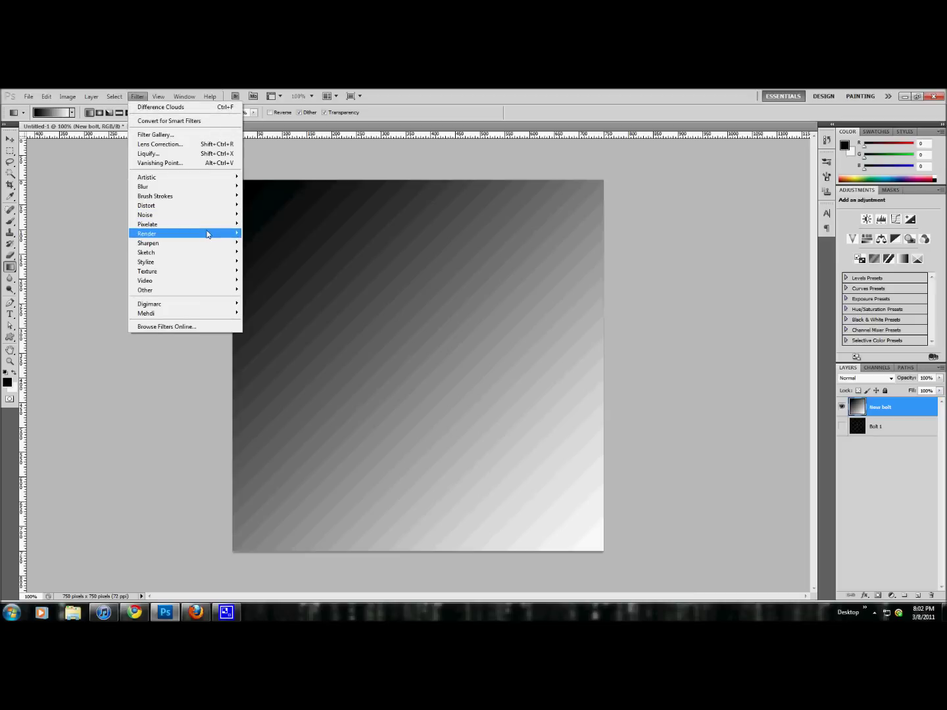
mouse_move(223, 234)
left_click(276, 244)
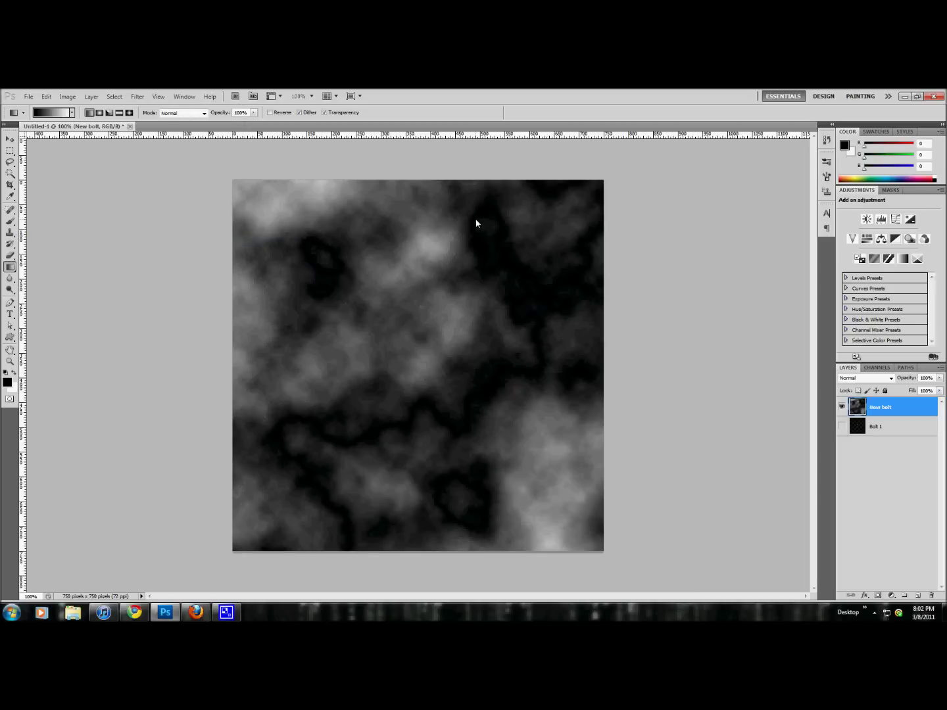
key("ctrl+alt+z")
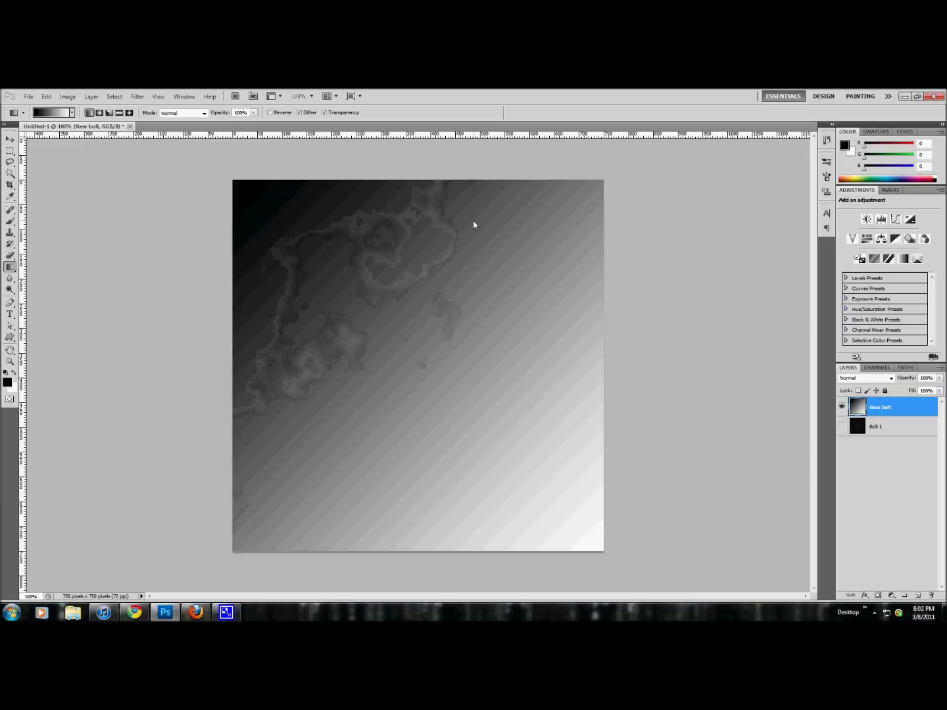
key("ctrl+alt+z")
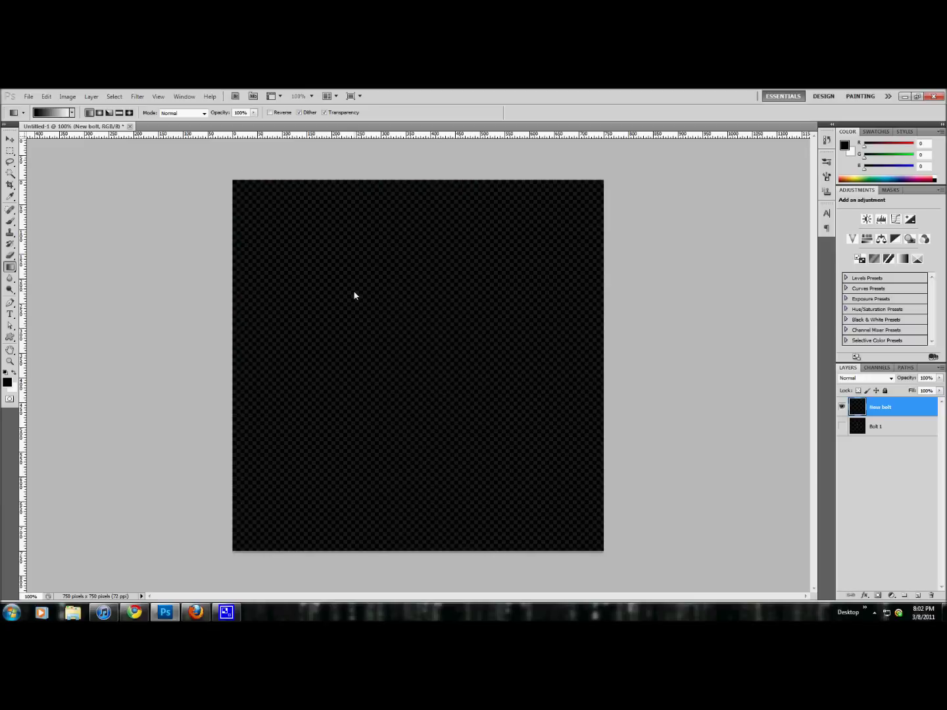
Lay a diagonal gradient on New bolt, render Difference Clouds, and invert them with Ctrl+I.
left_click_drag(337, 283, 512, 448)
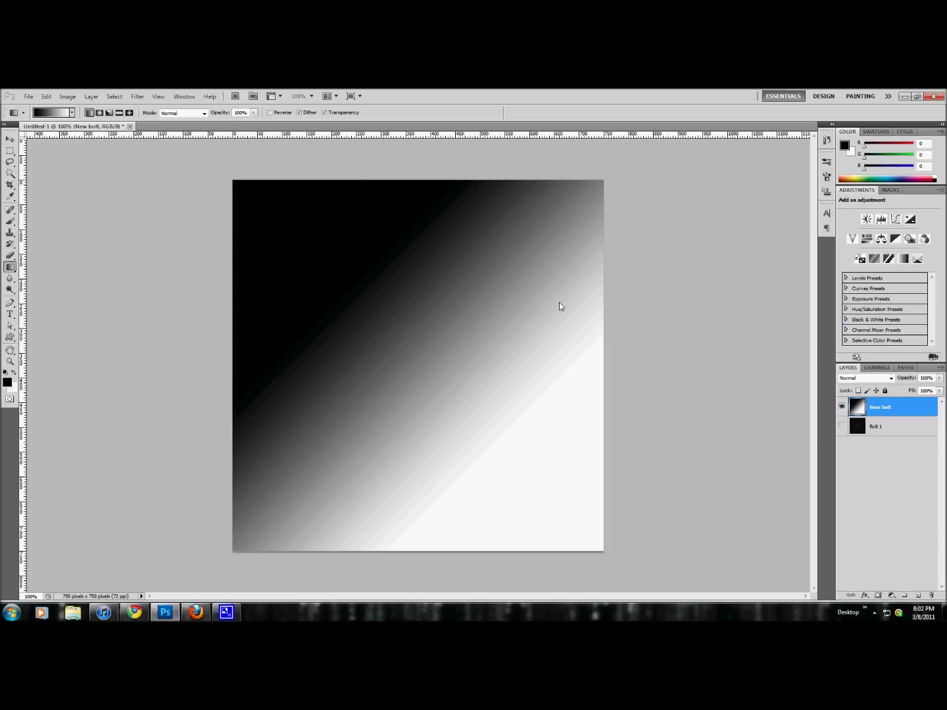
left_click(135, 96)
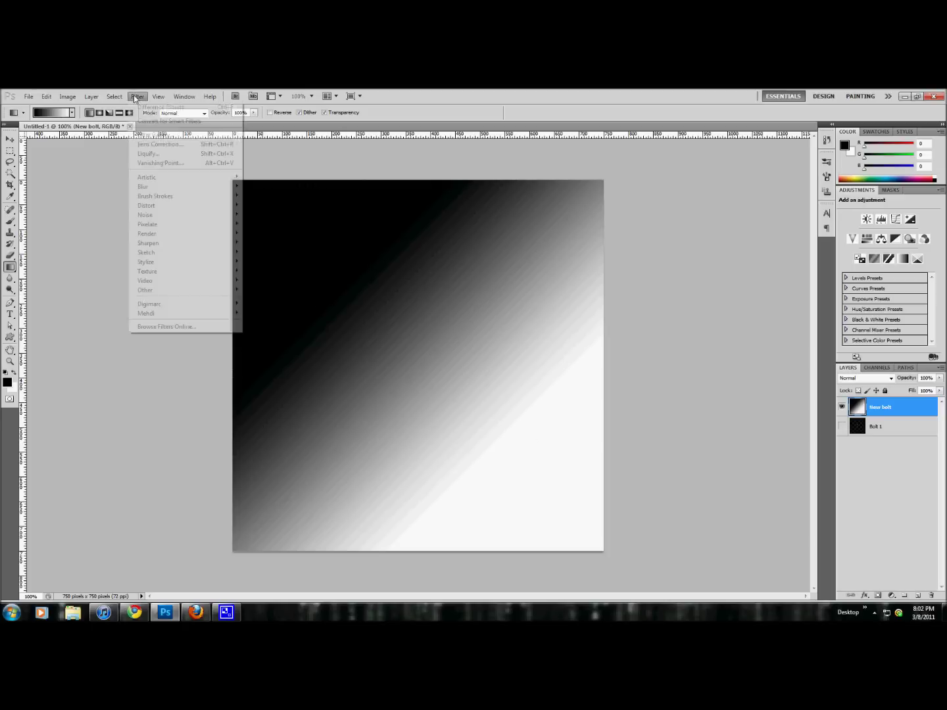
mouse_move(165, 233)
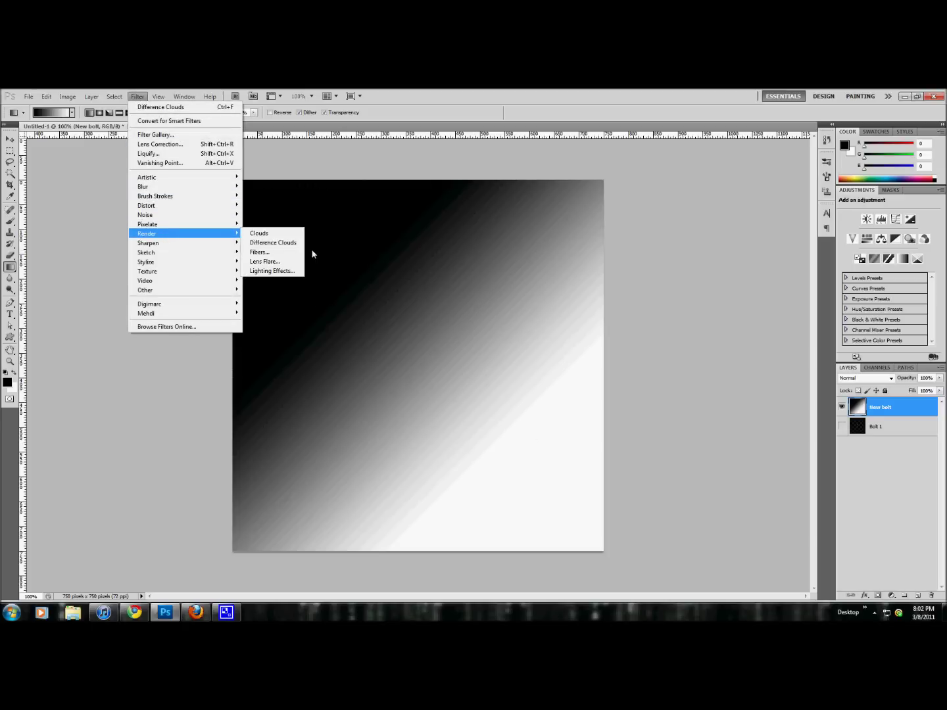
left_click(271, 243)
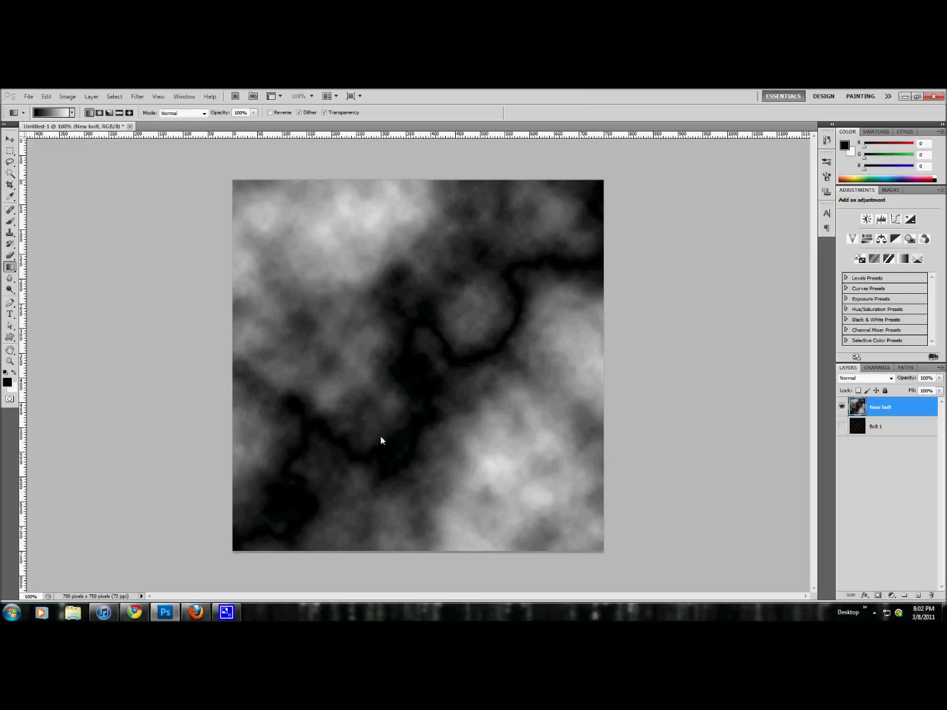
key("ctrl+i")
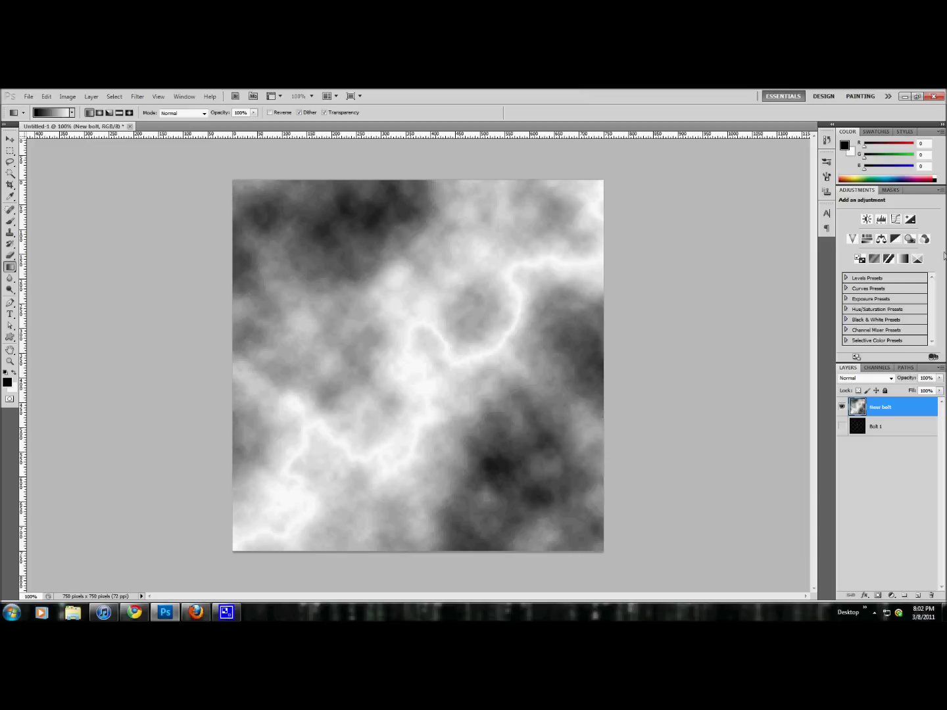
left_click(882, 220)
Drag the Levels black input to about 240 so only thin white streaks remain.
left_click_drag(854, 272, 934, 271)
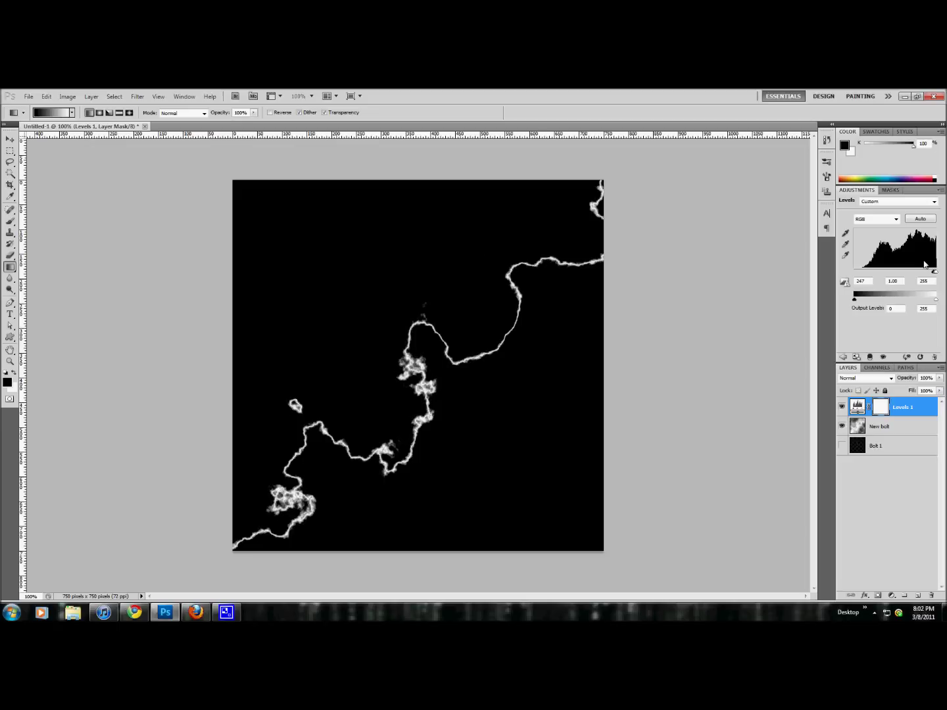
mouse_move(944, 355)
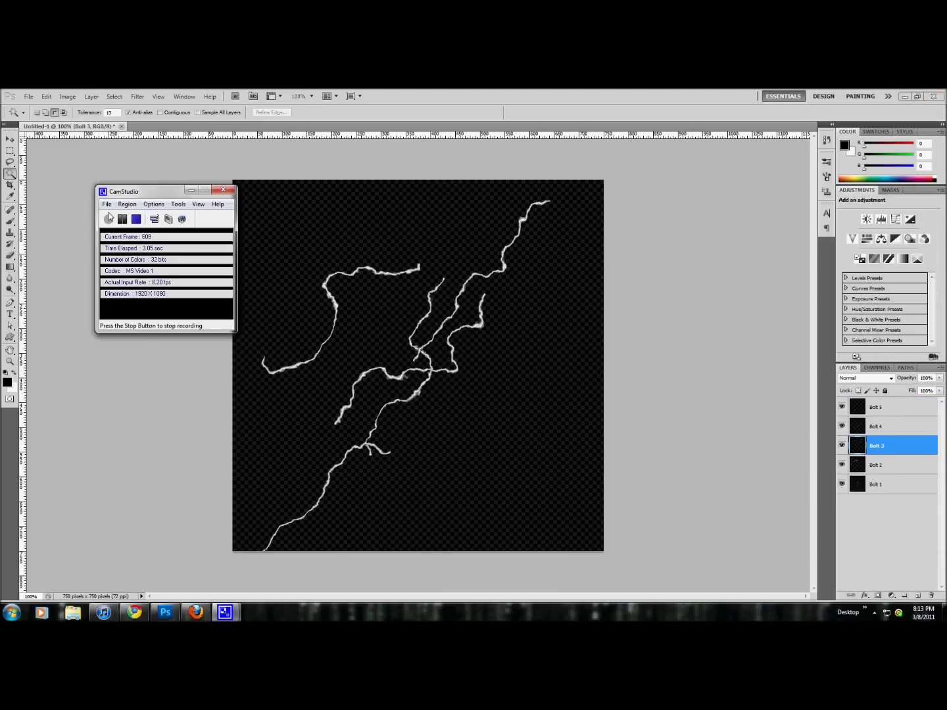
Turn off the eye icons of Bolt 5, Bolt 4, Bolt 3 and Bolt 2.
left_click(906, 521)
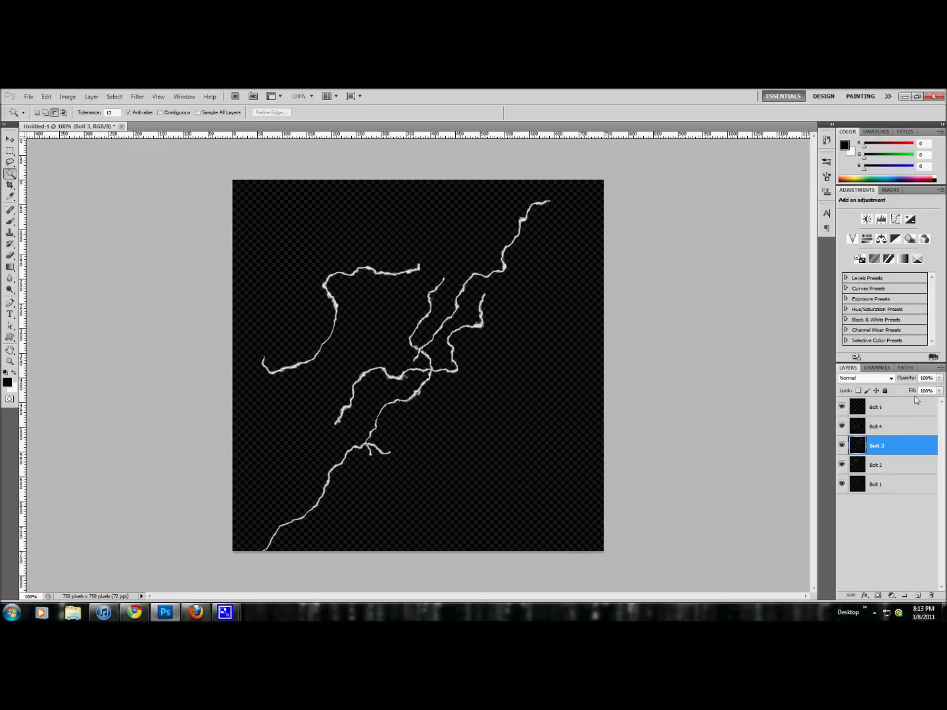
left_click(908, 413)
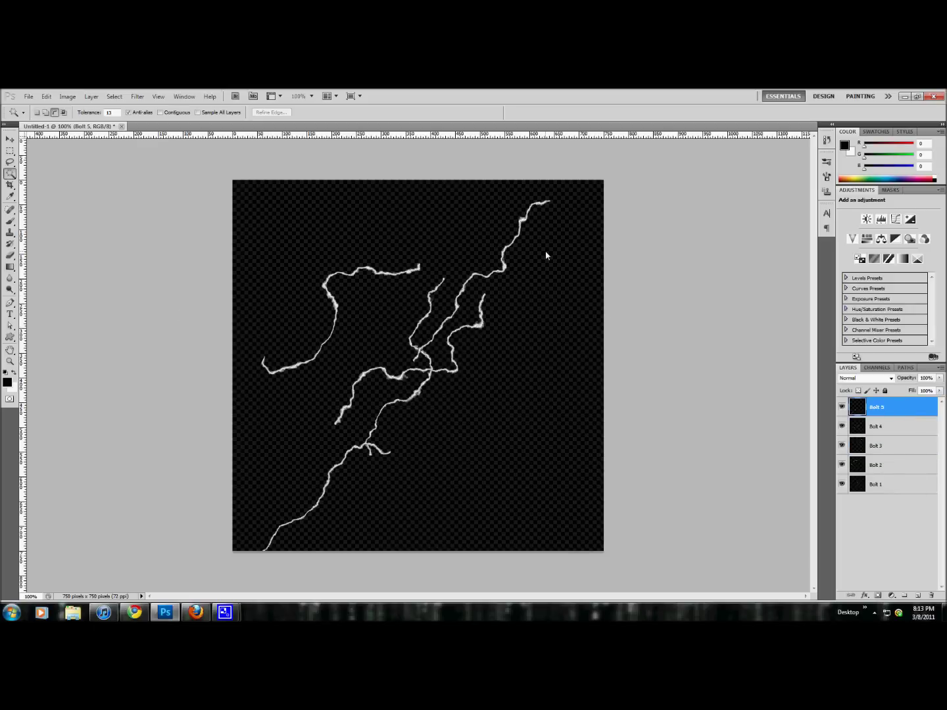
left_click(842, 407)
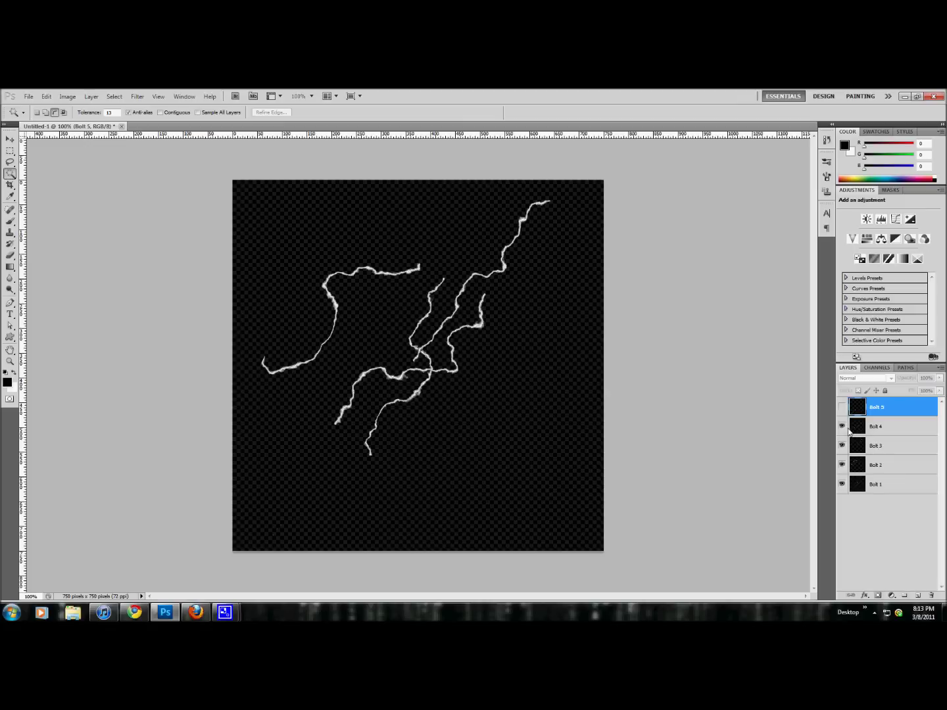
left_click(849, 428)
left_click(844, 426)
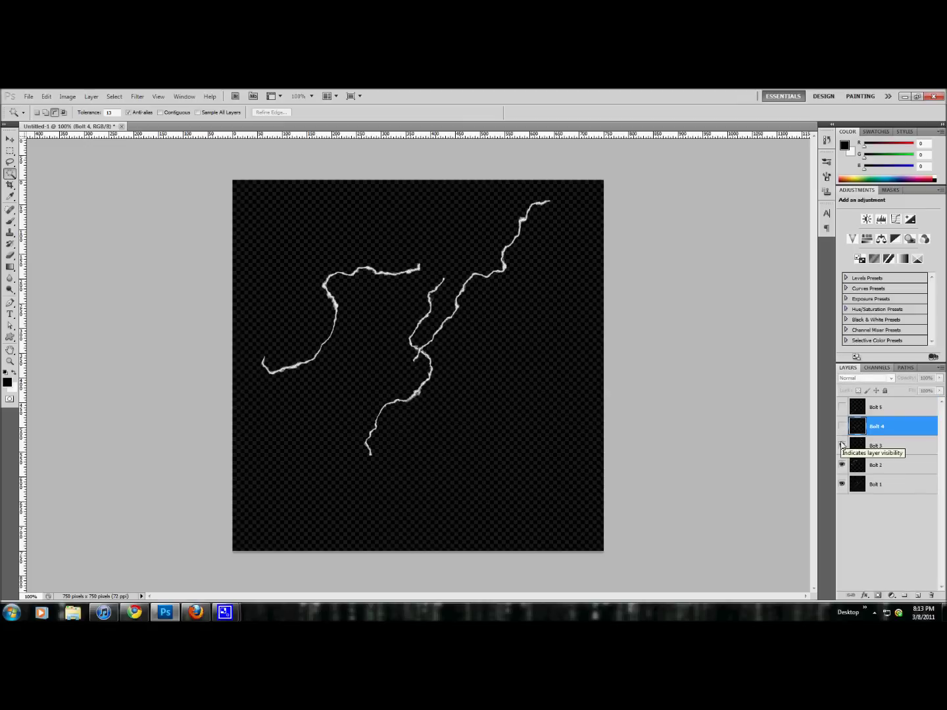
left_click(842, 445)
left_click(842, 465)
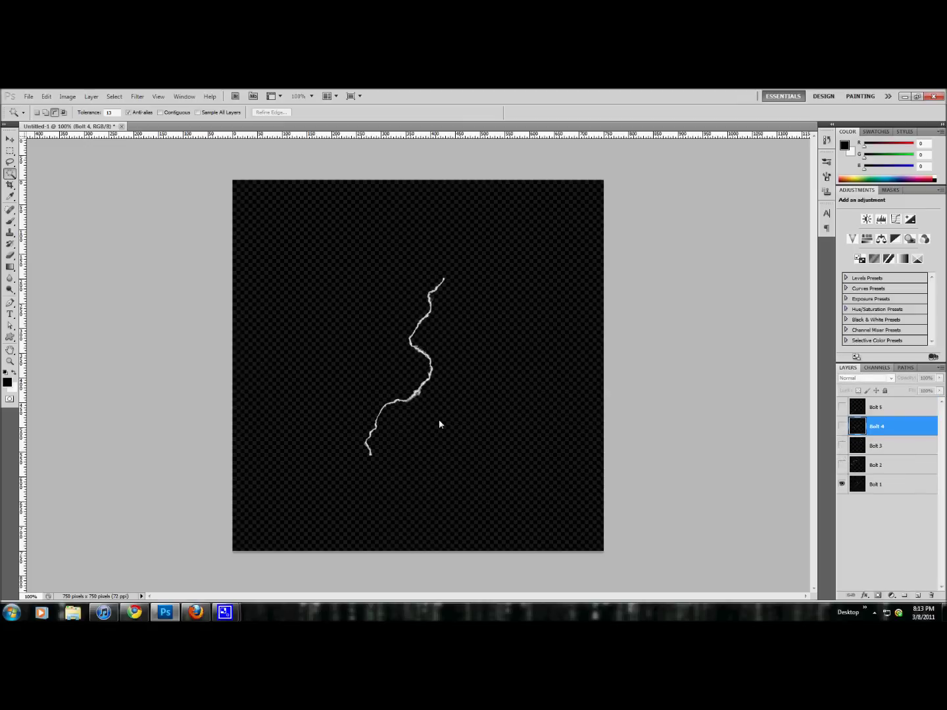
left_click(413, 346)
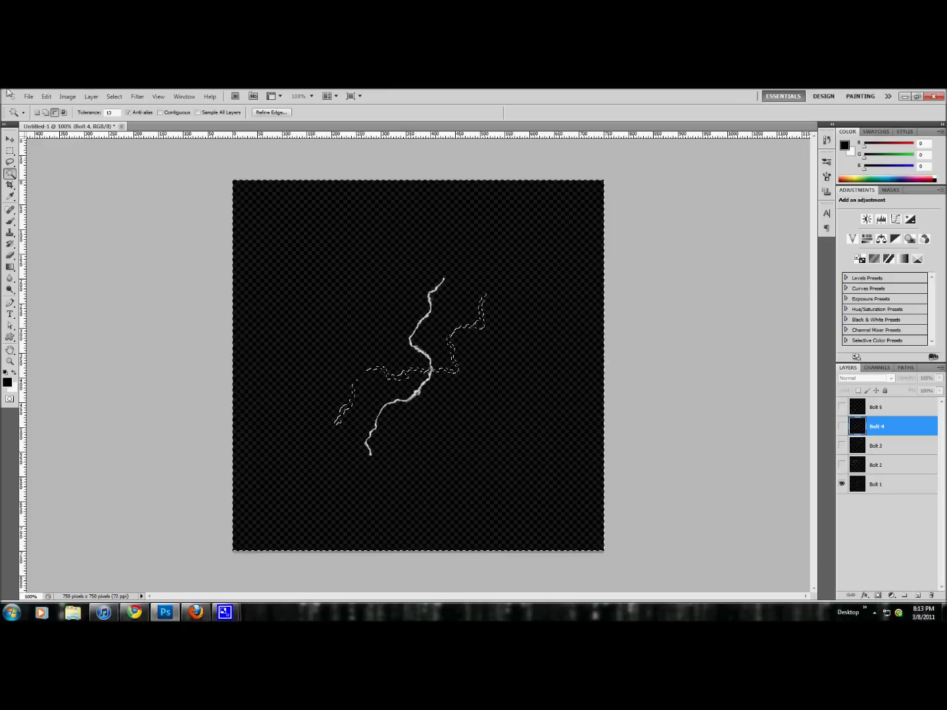
Select Bolt 1, nudge it down-right, and Free Transform it about 6° clockwise.
key("v")
key("ctrl+d")
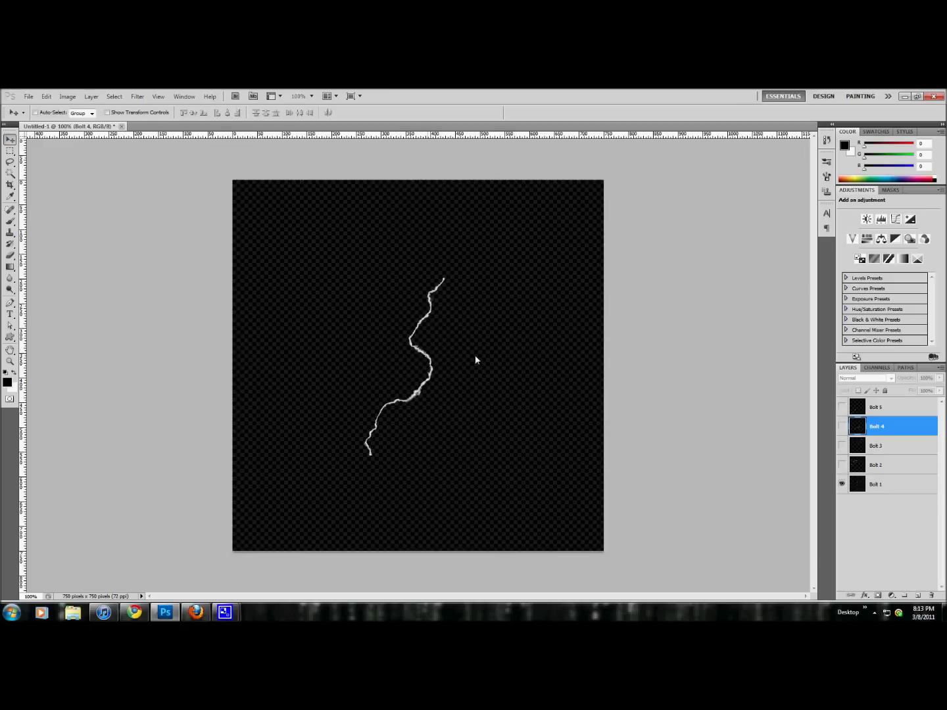
left_click(864, 482)
left_click_drag(411, 345, 424, 369)
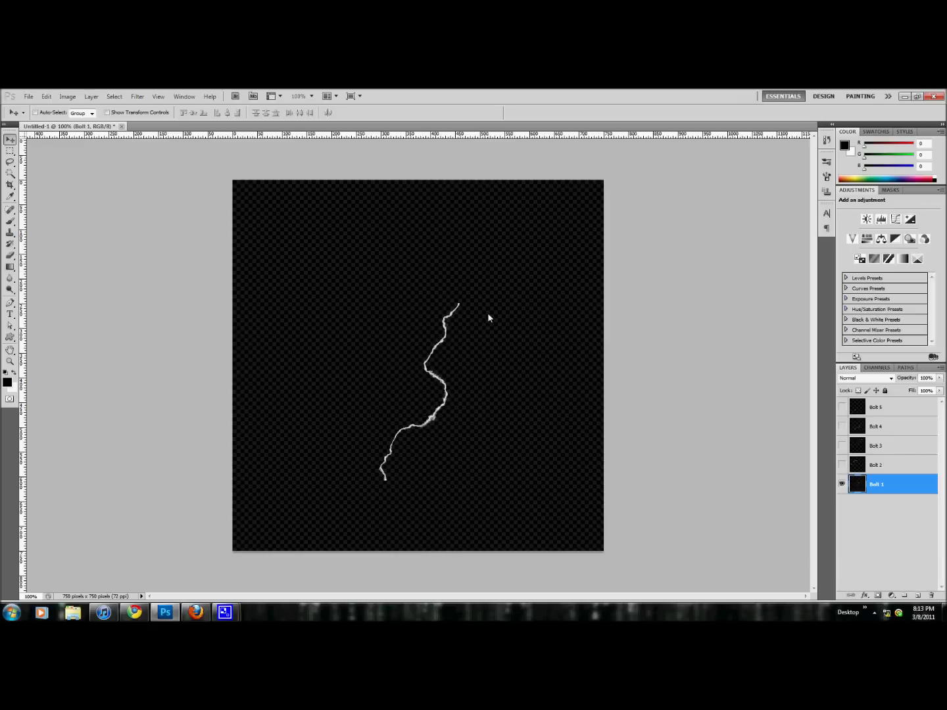
key("ctrl+t")
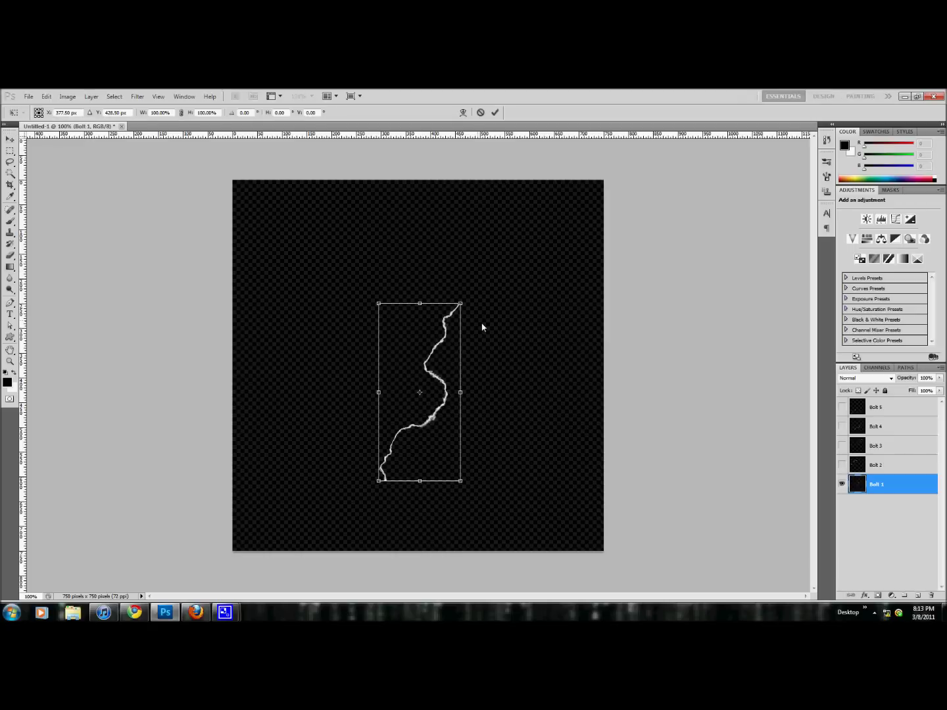
left_click_drag(486, 323, 496, 327)
key("Return")
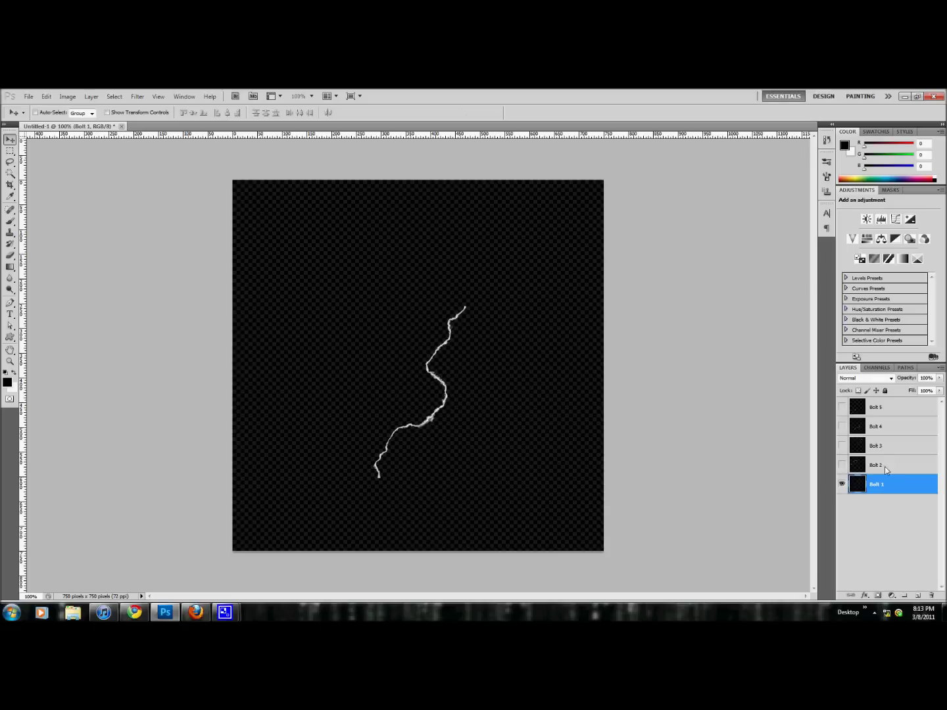
Show Bolt 2, scale it to about 79% and move it to meet Bolt 1.
left_click(843, 464)
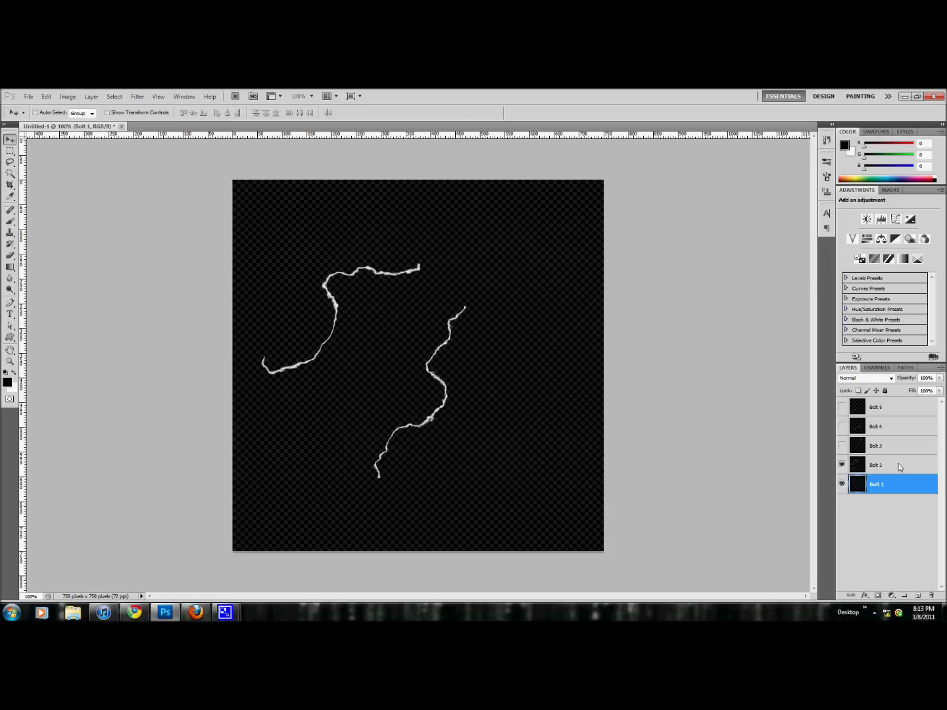
left_click(897, 466)
left_click_drag(354, 276, 368, 369)
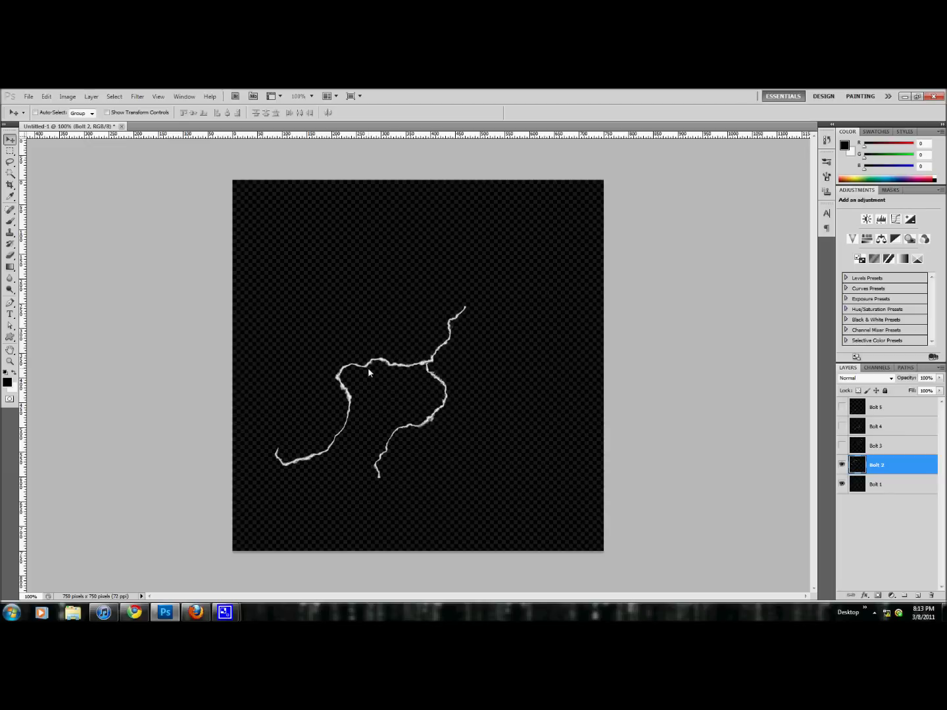
key("ctrl+t")
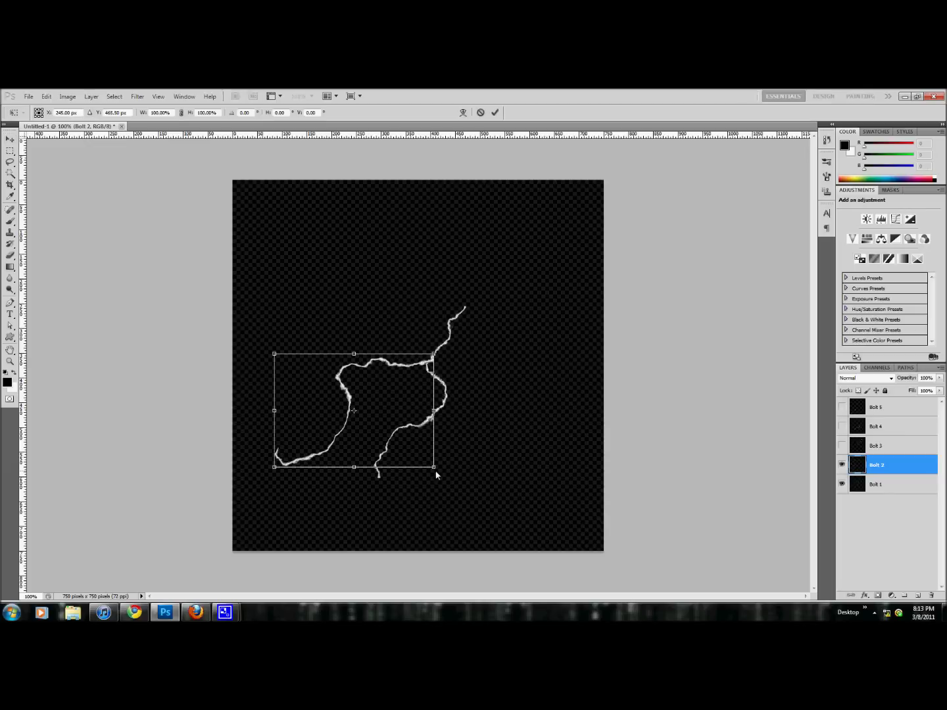
left_click_drag(434, 468, 404, 445)
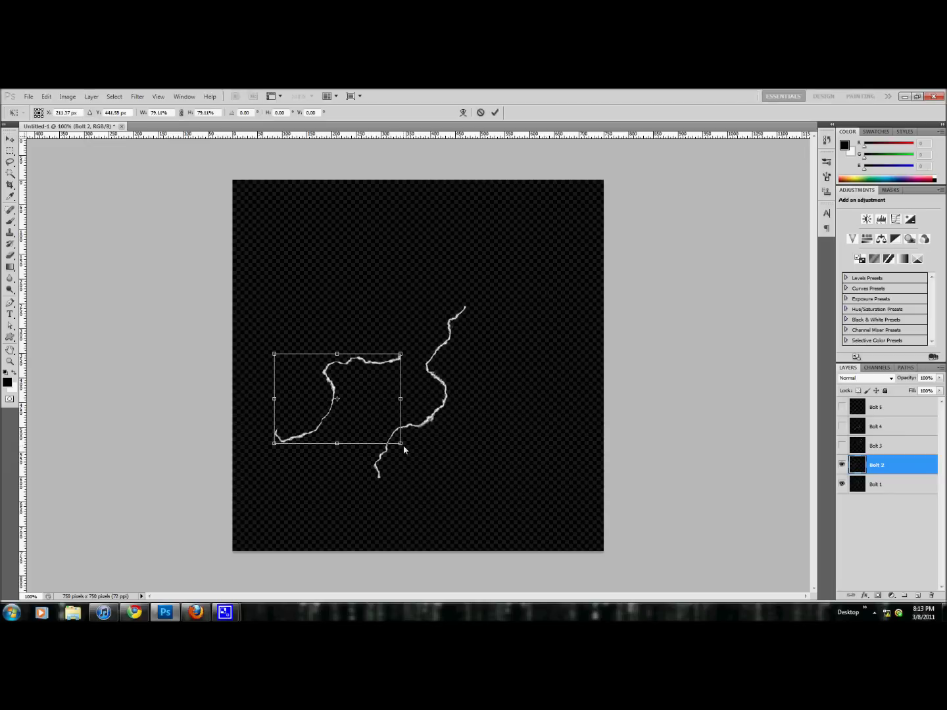
key("Return")
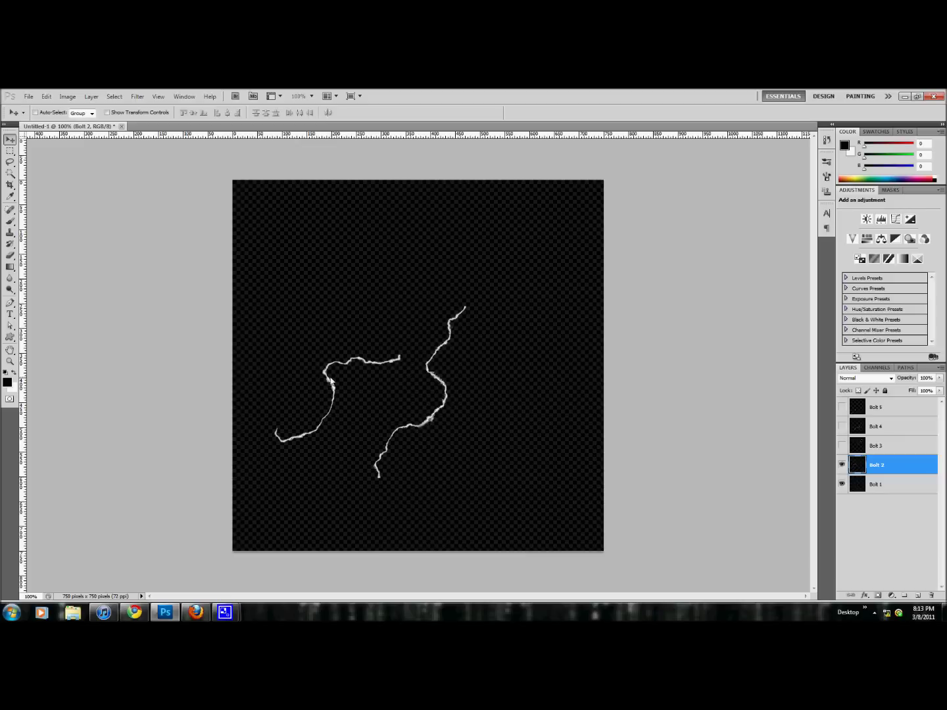
left_click_drag(332, 381, 368, 378)
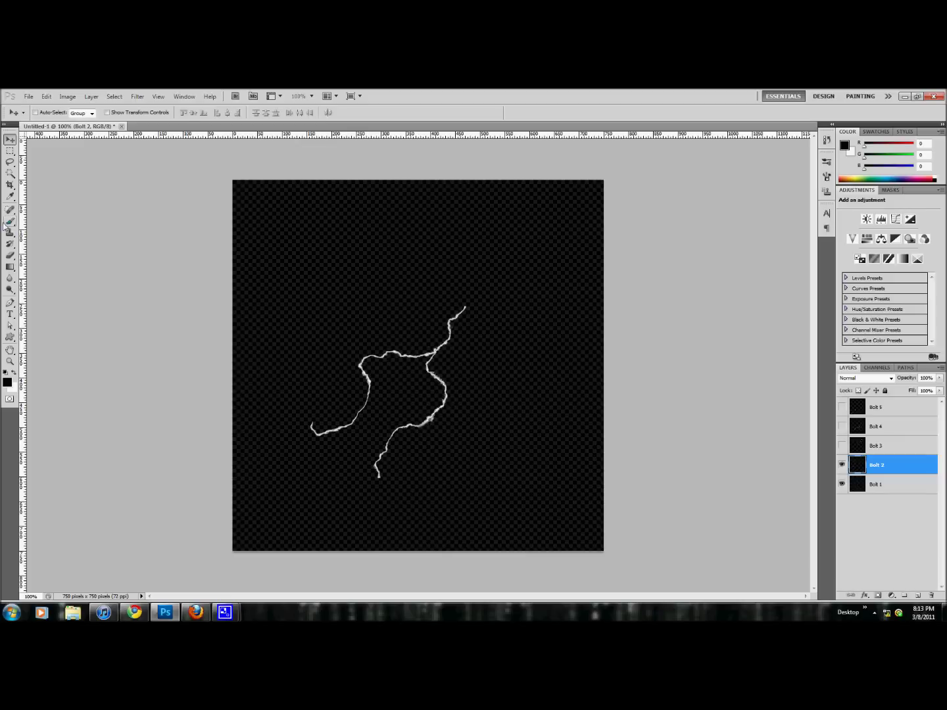
Erase the lower-left end of Bolt 2 with a larger eraser brush.
left_click(10, 256)
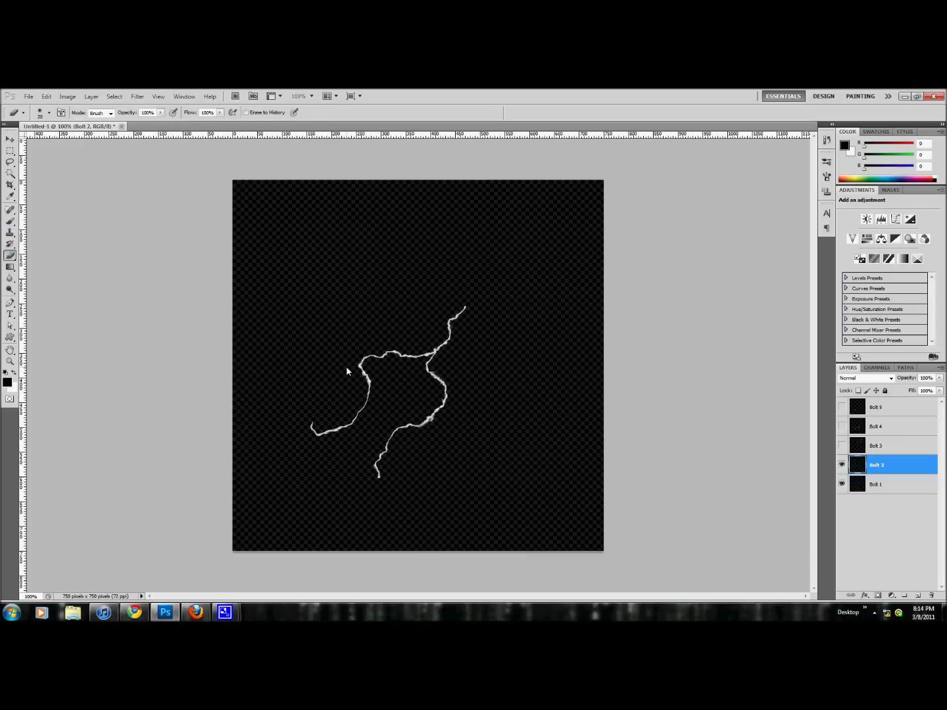
key("bracketright")
key("bracketright")
key("bracketright")
key("bracketright")
key("bracketright")
mouse_move(321, 440)
left_mouse_down()
mouse_move(343, 430)
mouse_move(334, 432)
mouse_move(335, 419)
mouse_move(319, 426)
mouse_move(342, 415)
mouse_move(367, 415)
mouse_move(362, 405)
mouse_move(346, 407)
mouse_move(348, 376)
left_mouse_up()
Flip Bolt 2 horizontally (W -100%), rotate it to about 171° and nudge it down-left.
left_click(9, 139)
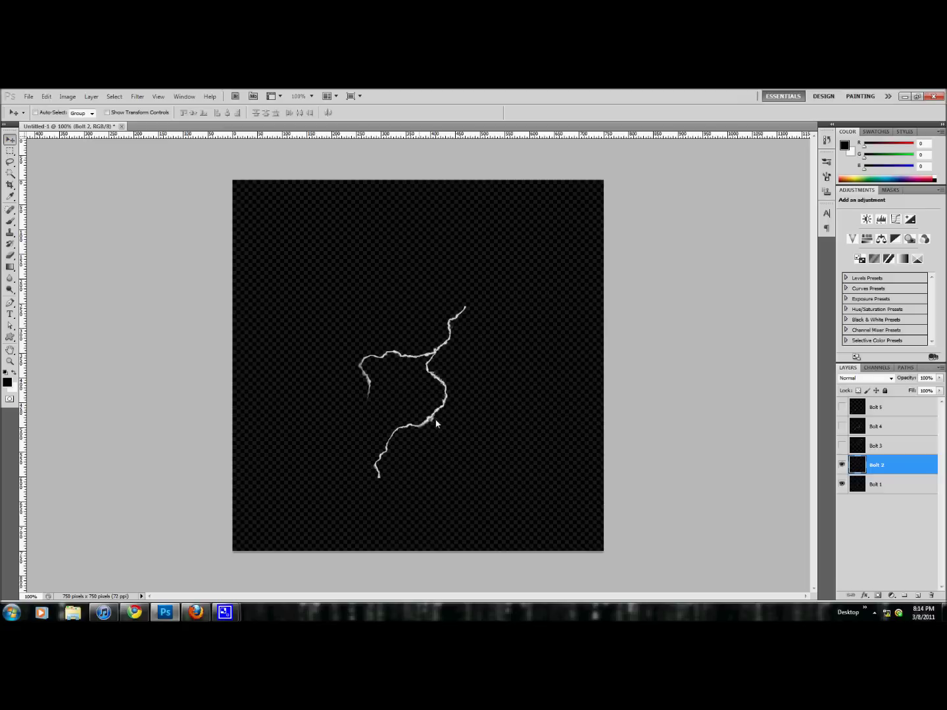
key("ctrl+t")
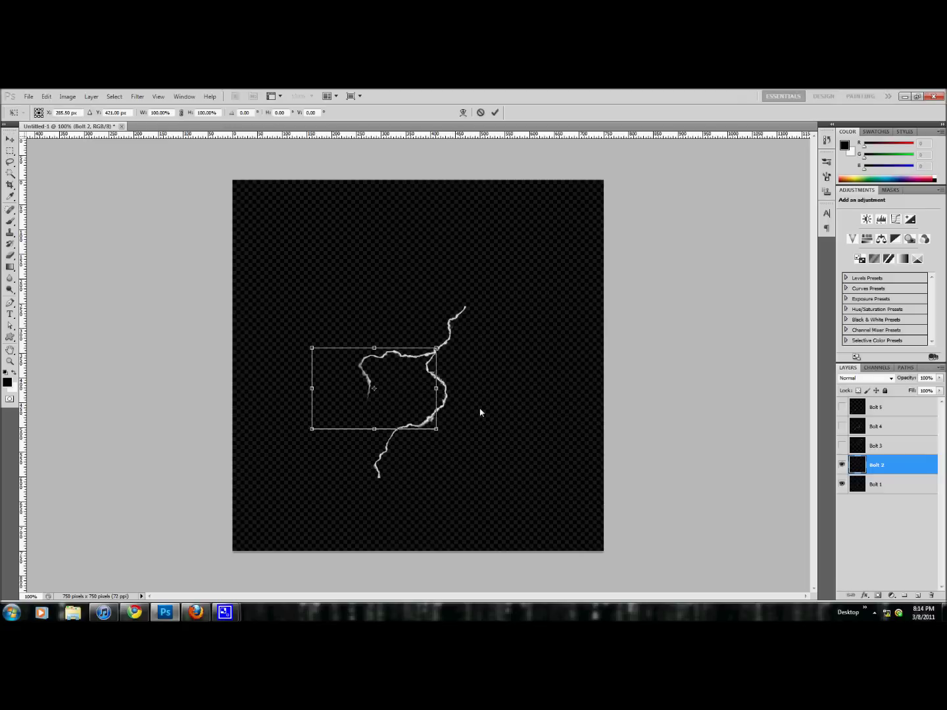
left_click_drag(481, 413, 483, 369)
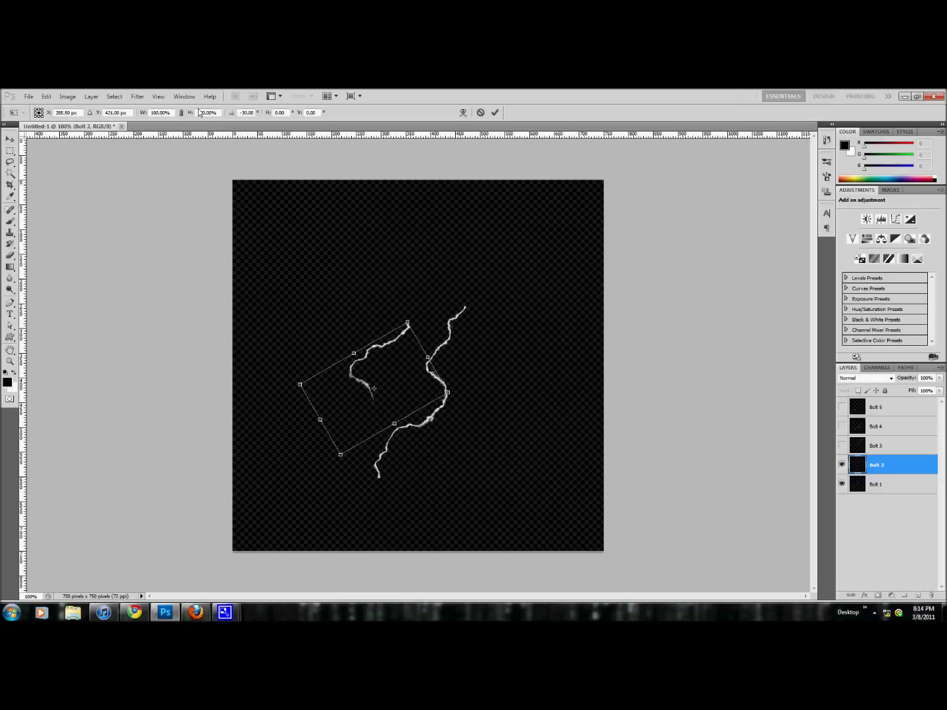
left_click(150, 113)
type("-")
key("Return")
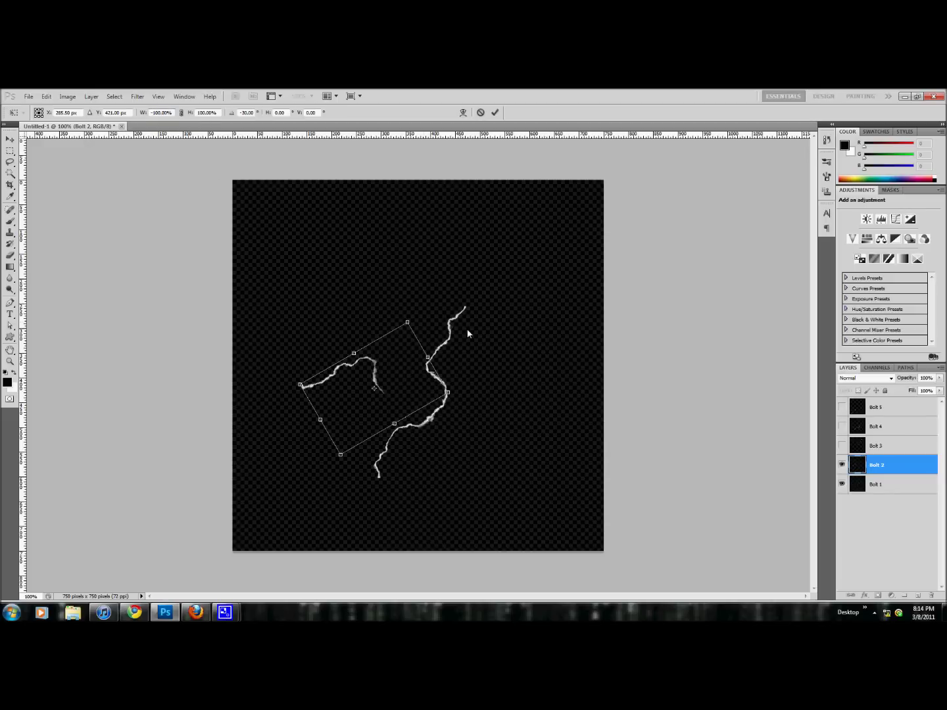
left_click_drag(467, 332, 354, 432)
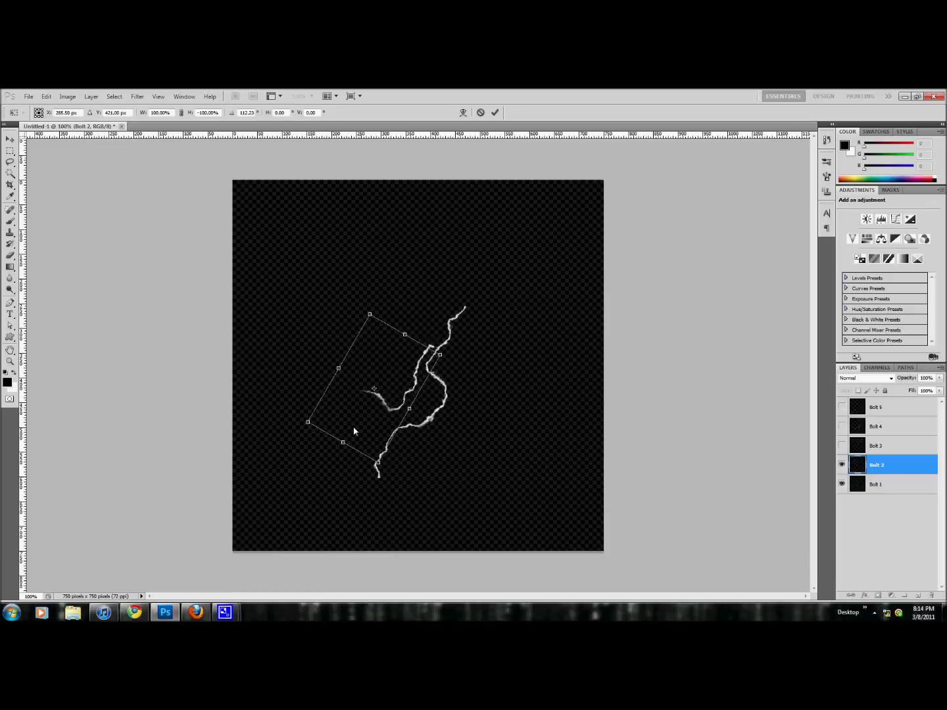
key("Return")
left_click_drag(405, 372, 392, 381)
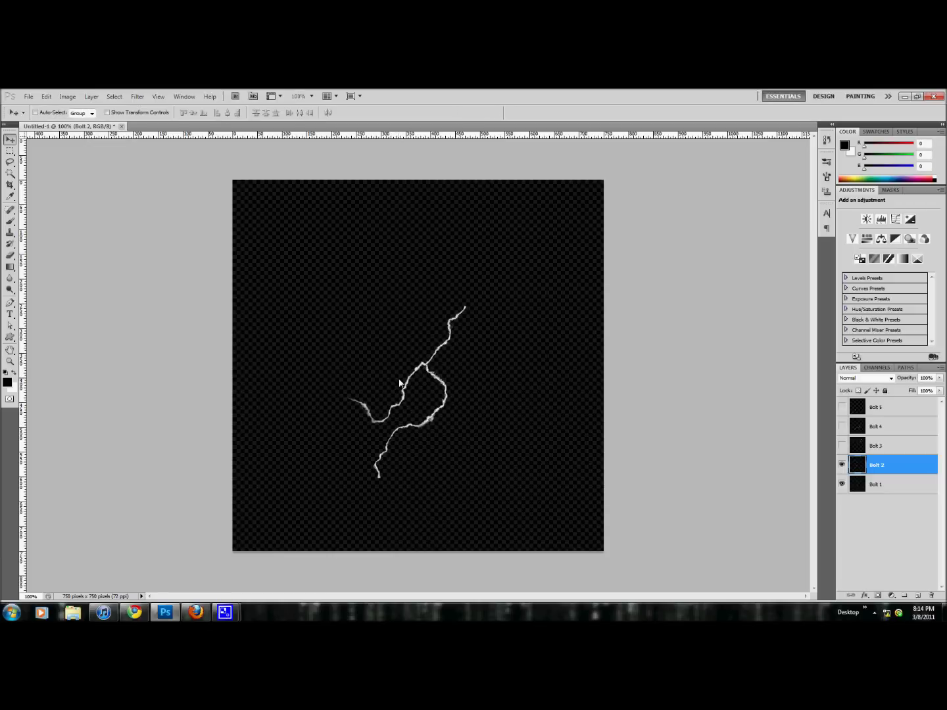
Show Bolt 3, rotate it about 110° and place it at the junction.
left_click(842, 447)
mouse_move(510, 262)
left_mouse_down()
mouse_move(540, 343)
mouse_move(502, 270)
mouse_move(506, 256)
left_mouse_up()
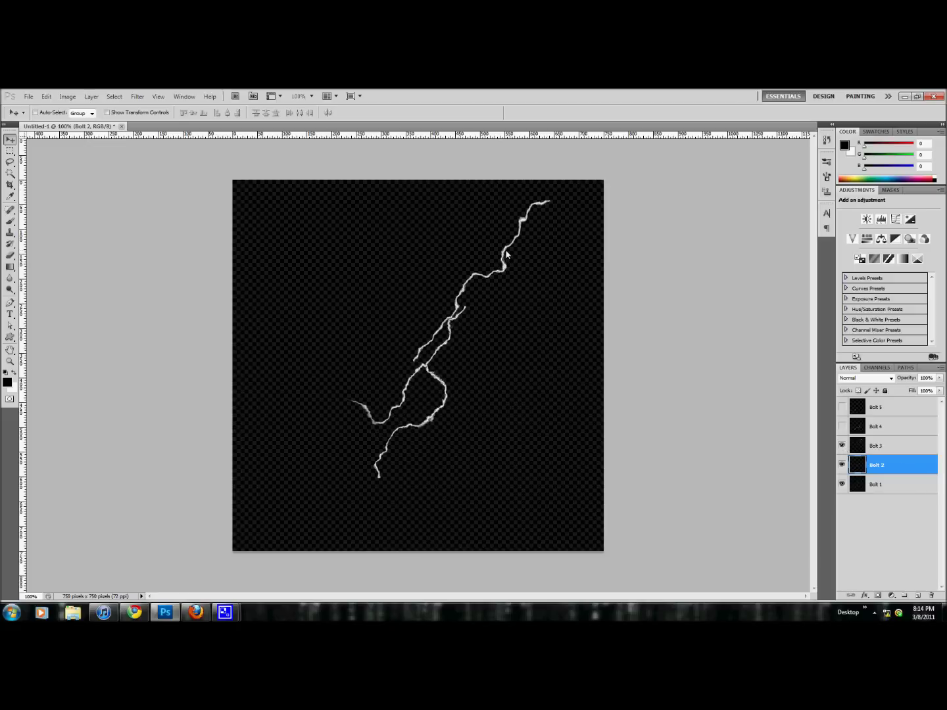
left_click(878, 448)
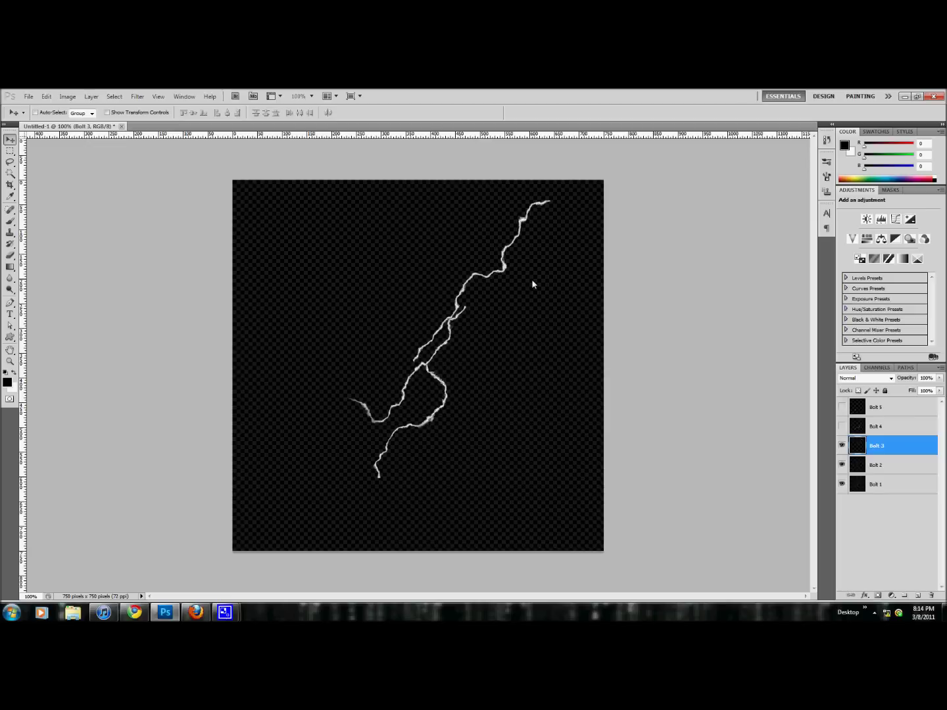
left_click_drag(497, 263, 536, 356)
key("ctrl+t")
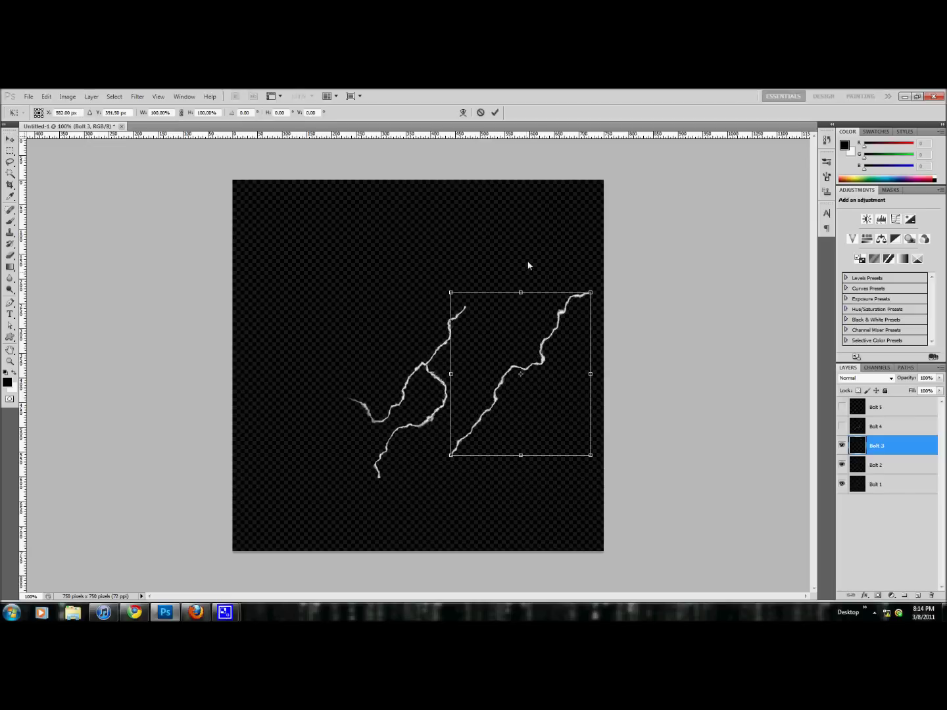
left_click_drag(600, 269, 660, 435)
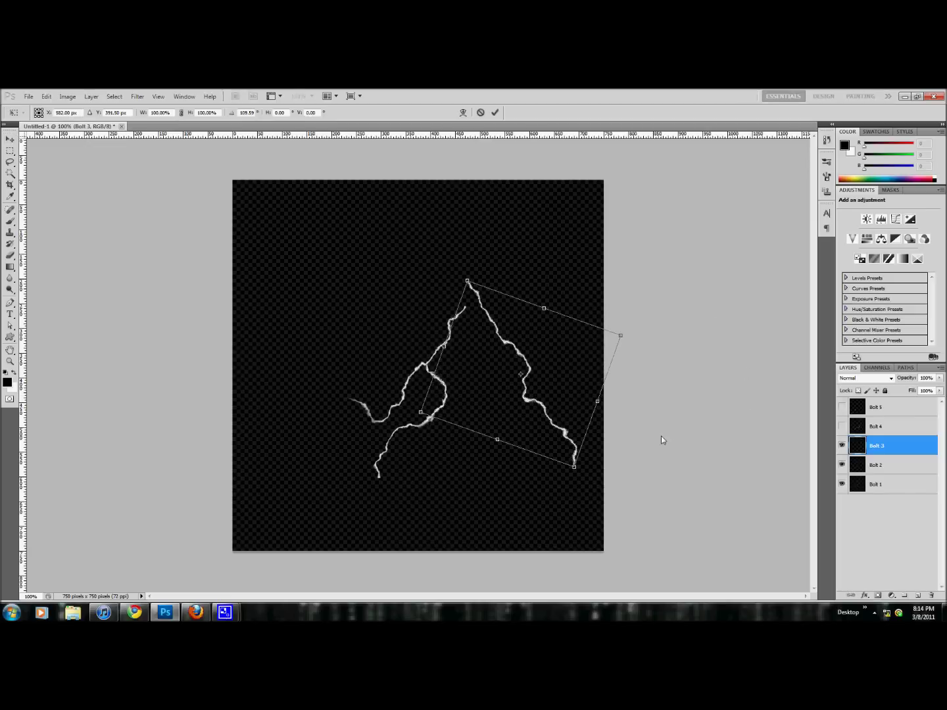
left_click_drag(518, 419, 500, 368)
key("Return")
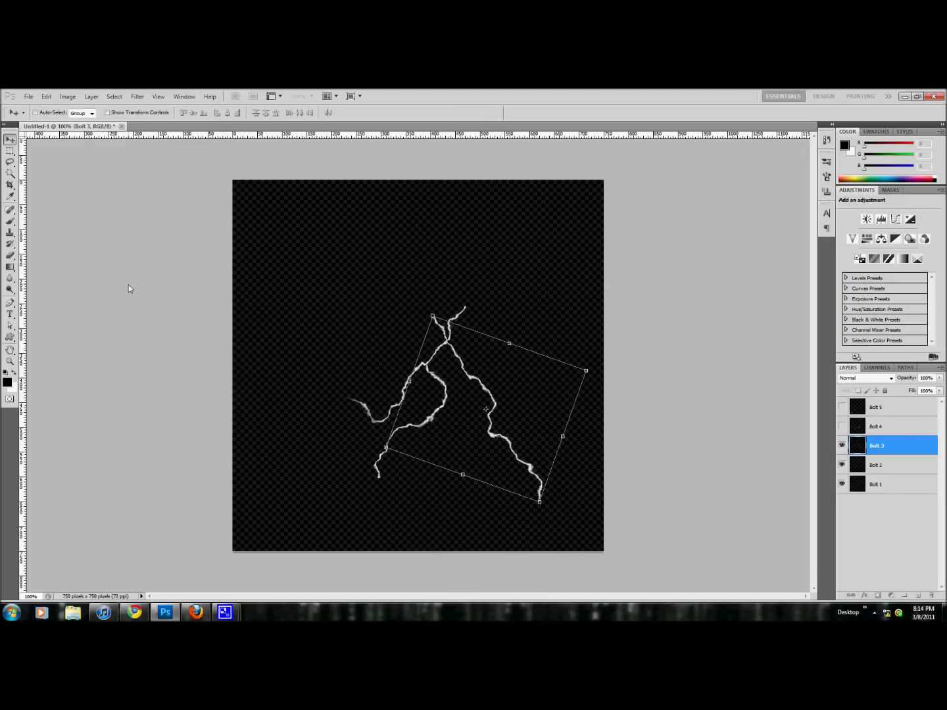
Erase Bolt 3's lower-right end and reposition its branch lower down-right.
left_click(10, 256)
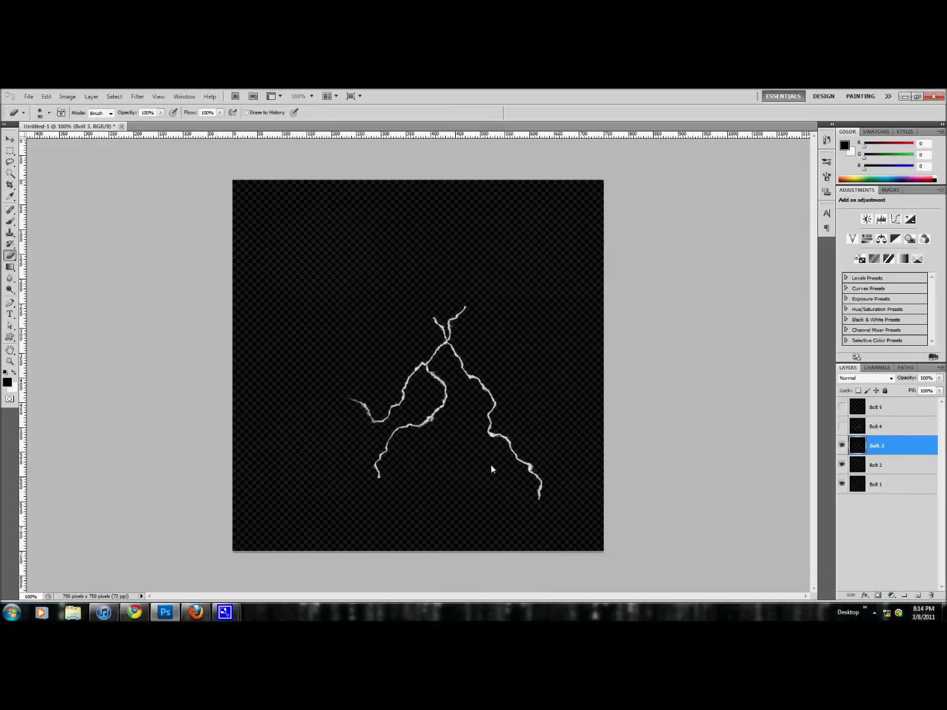
mouse_move(514, 495)
left_mouse_down()
mouse_move(518, 459)
mouse_move(549, 535)
mouse_move(509, 366)
mouse_move(513, 463)
mouse_move(493, 426)
mouse_move(515, 390)
left_mouse_up()
key("v")
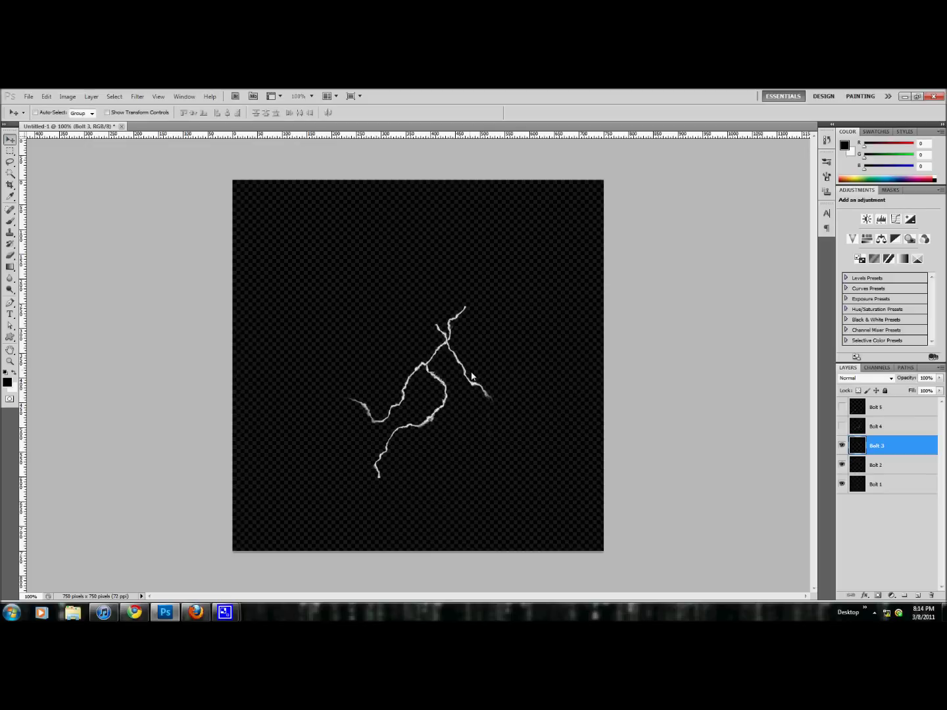
left_click_drag(471, 376, 489, 385)
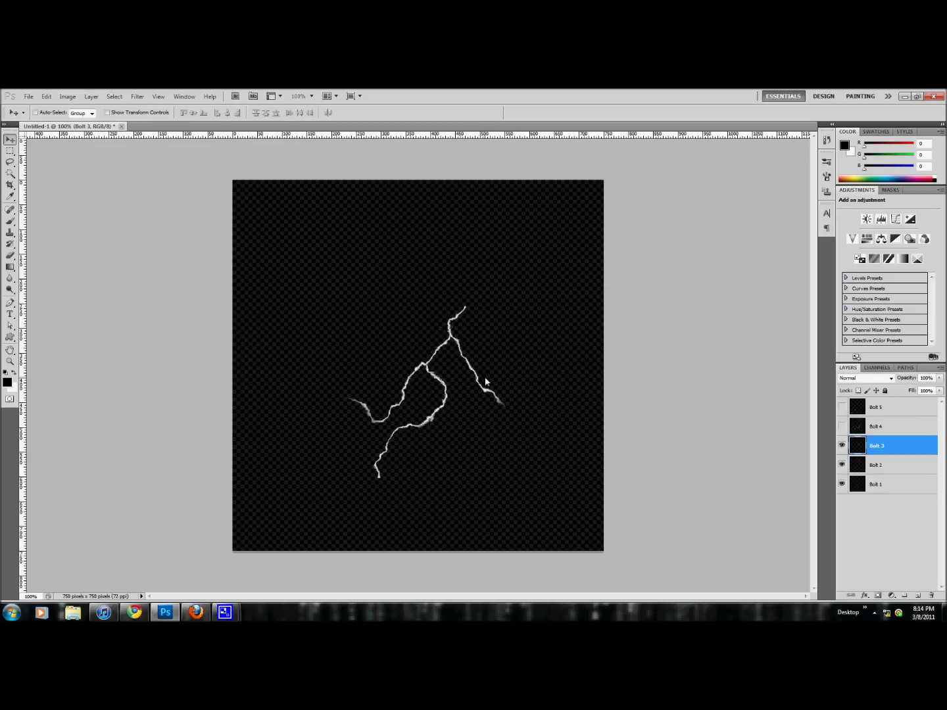
left_click(11, 254)
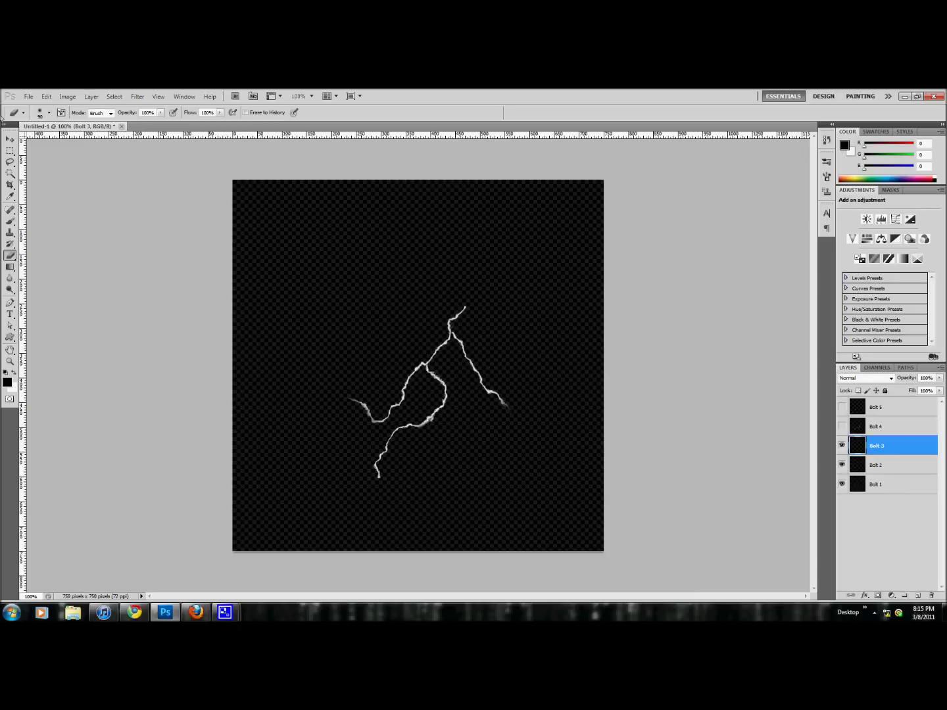
left_click(9, 140)
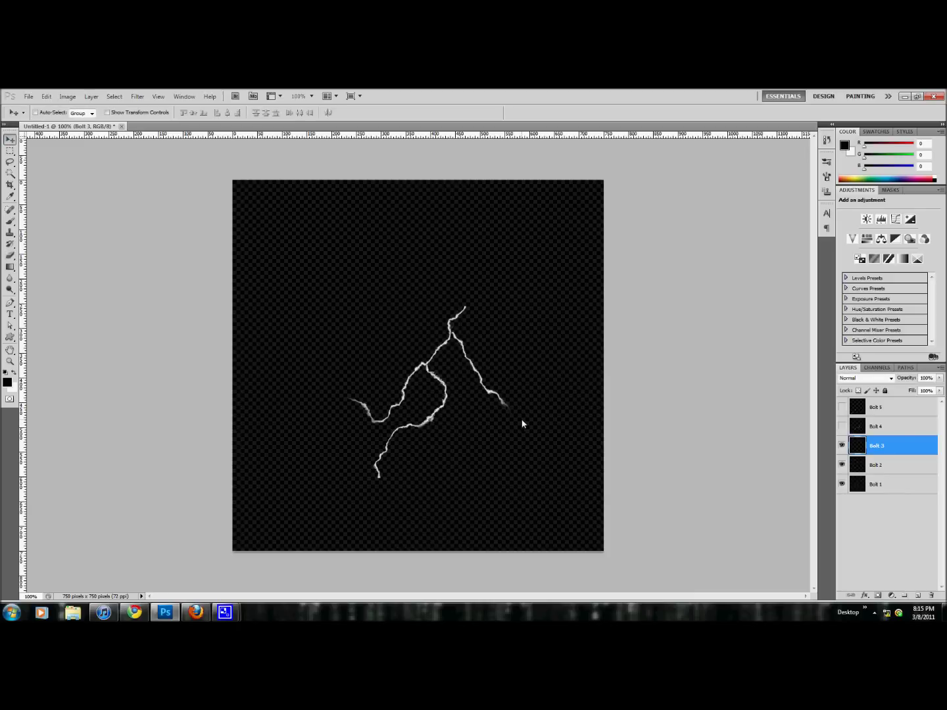
left_click_drag(470, 355, 464, 408)
Show Bolt 4 and move it down-right toward the junction.
left_click(857, 428)
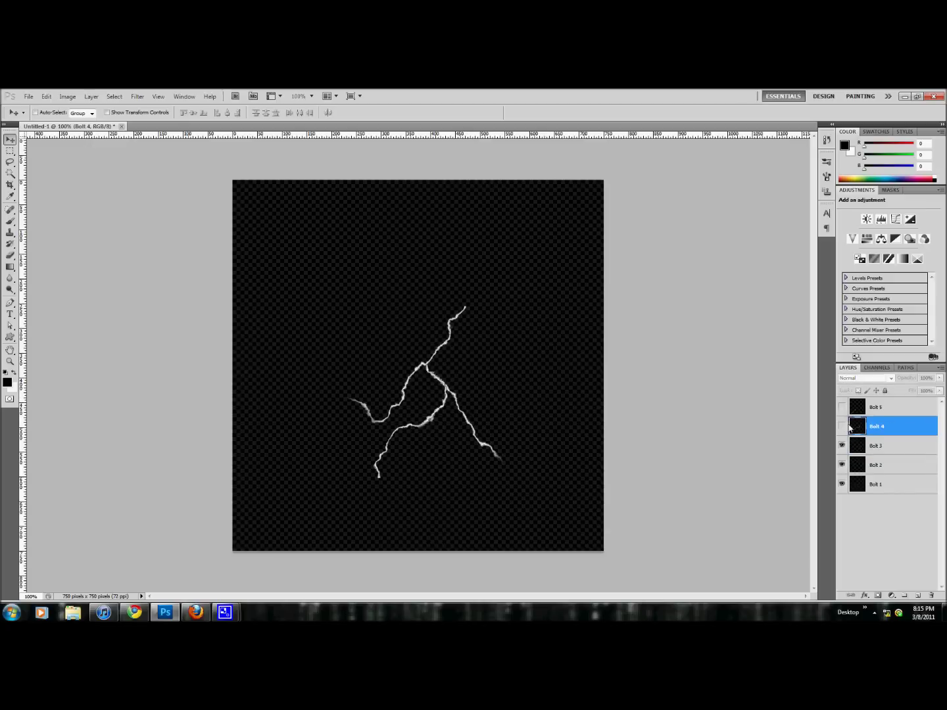
left_click(842, 427)
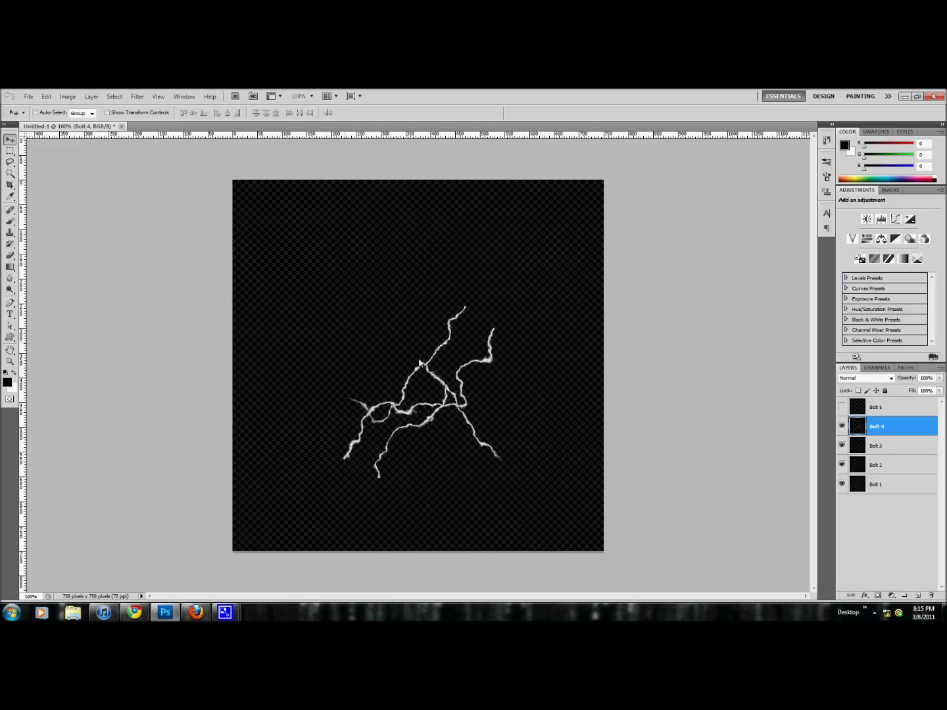
left_click_drag(465, 370, 385, 322)
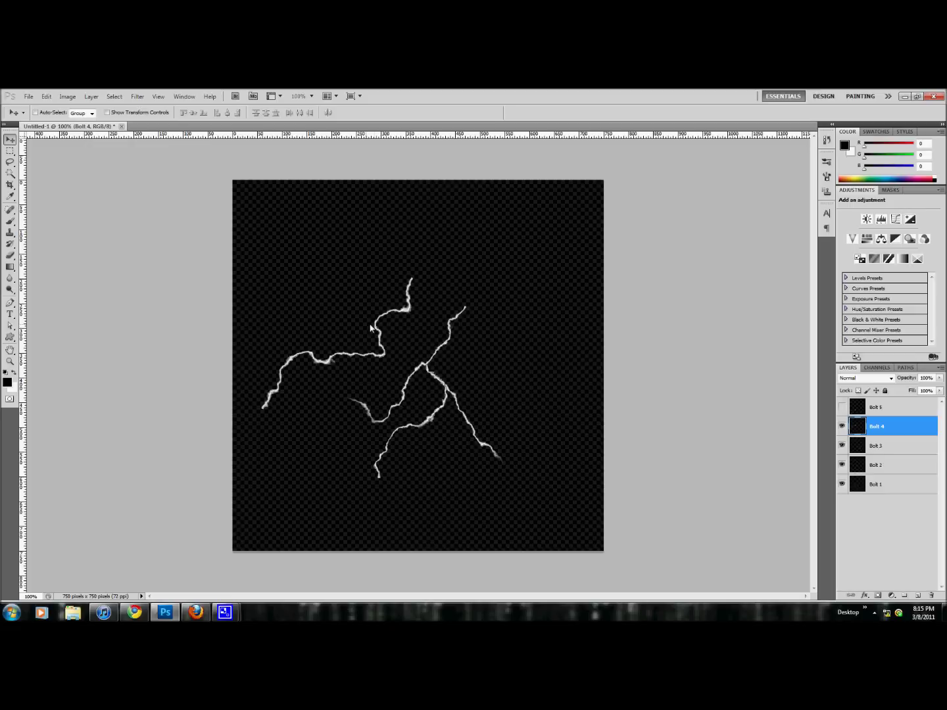
left_click_drag(373, 327, 358, 369)
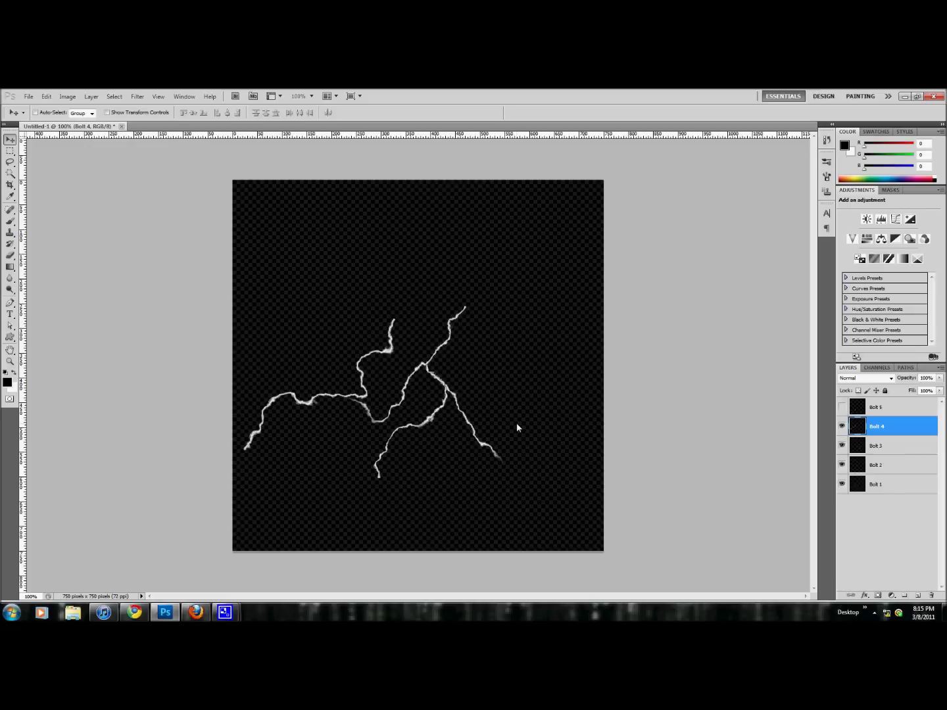
left_click_drag(386, 326, 491, 305)
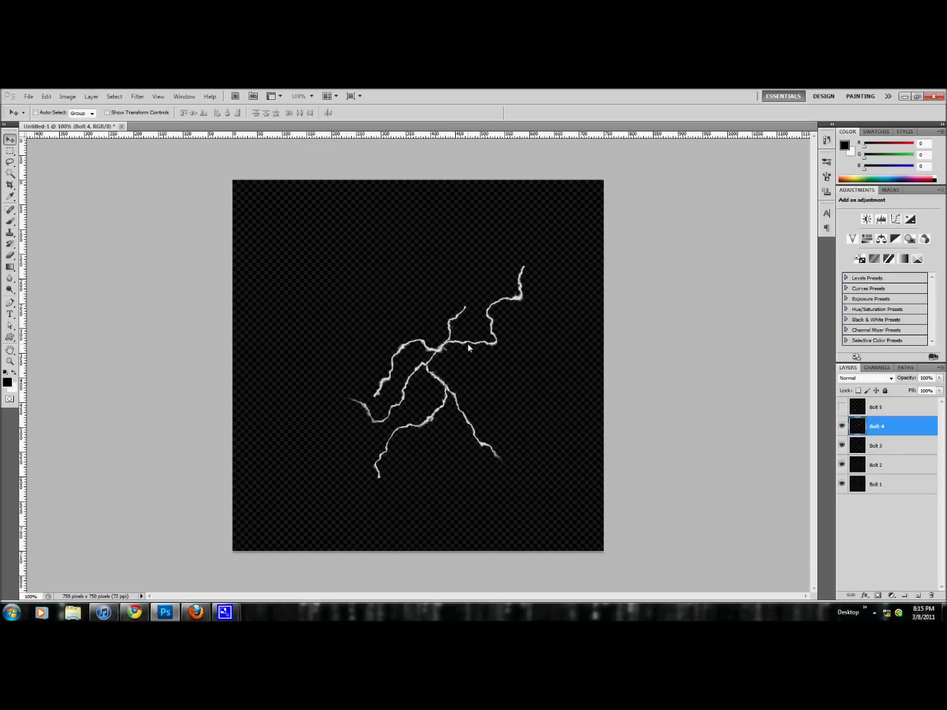
left_click_drag(469, 346, 471, 430)
Scale Bolt 4 to about 55% and erase its stray tips.
key("ctrl+t")
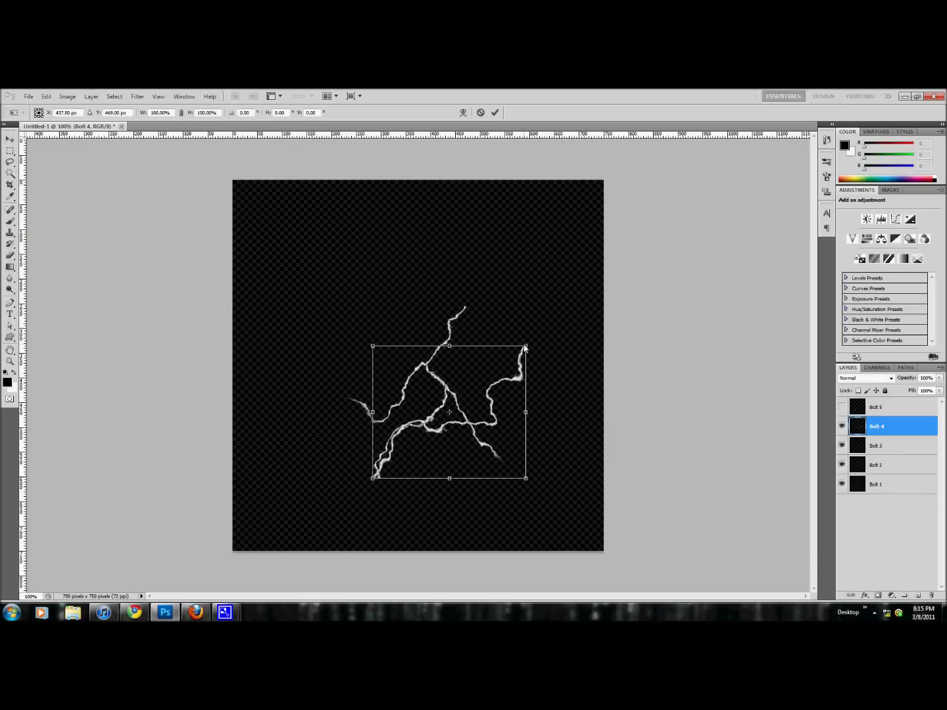
left_click_drag(524, 349, 460, 412)
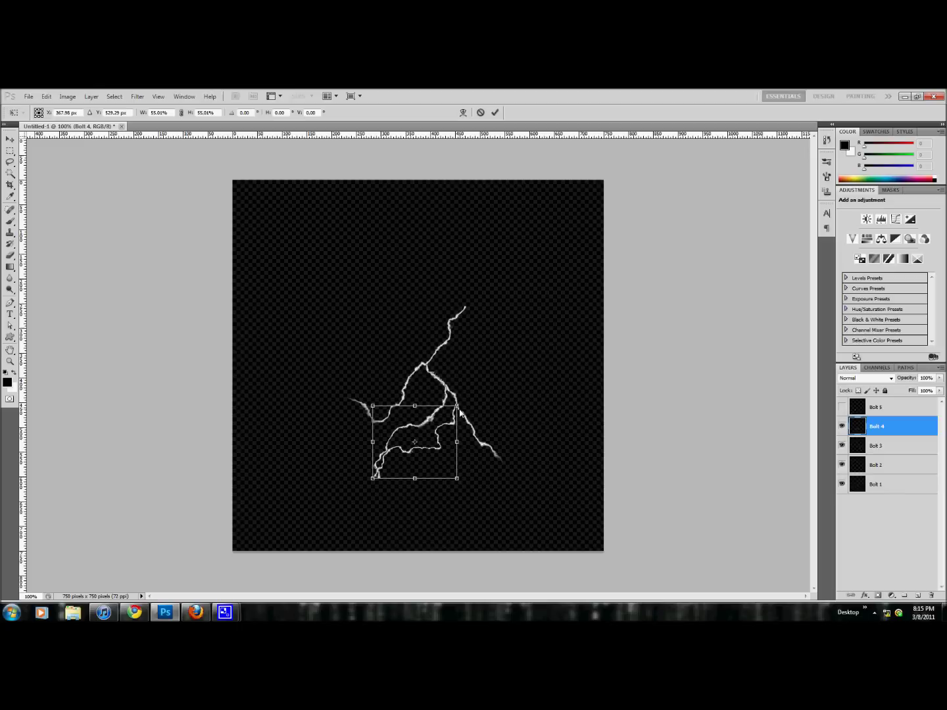
key("Return")
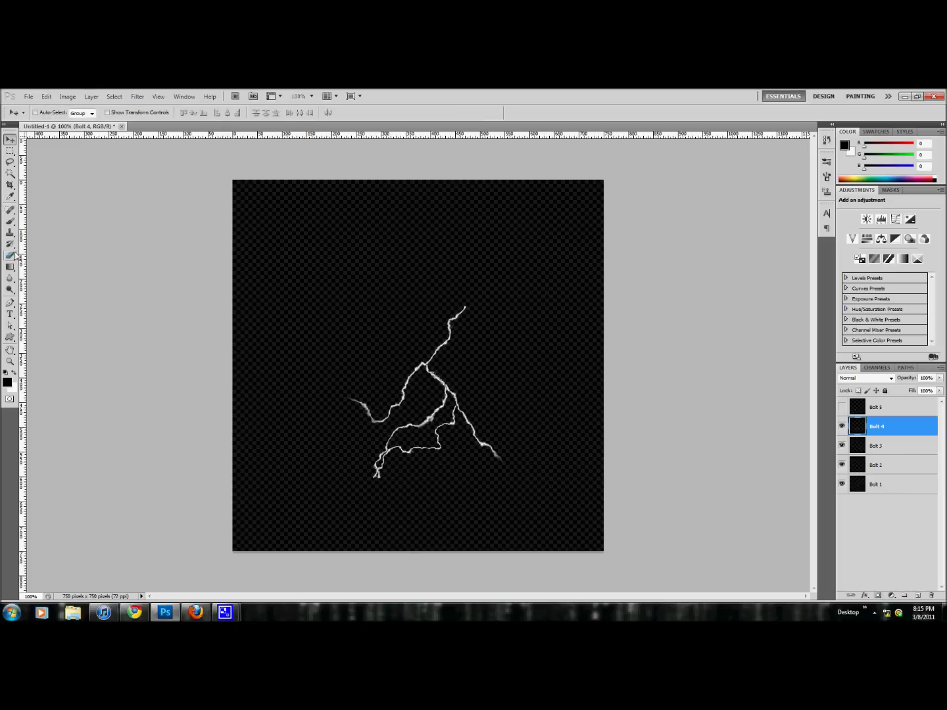
left_click(12, 256)
mouse_move(386, 459)
left_mouse_down()
mouse_move(390, 492)
mouse_move(403, 476)
left_mouse_up()
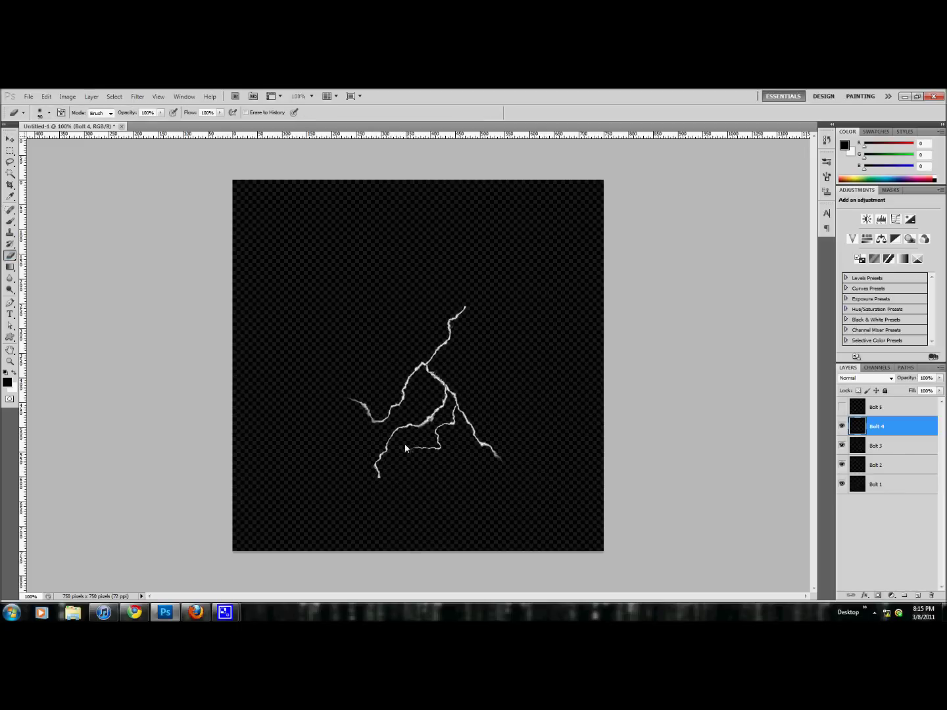
left_click_drag(405, 448, 406, 471)
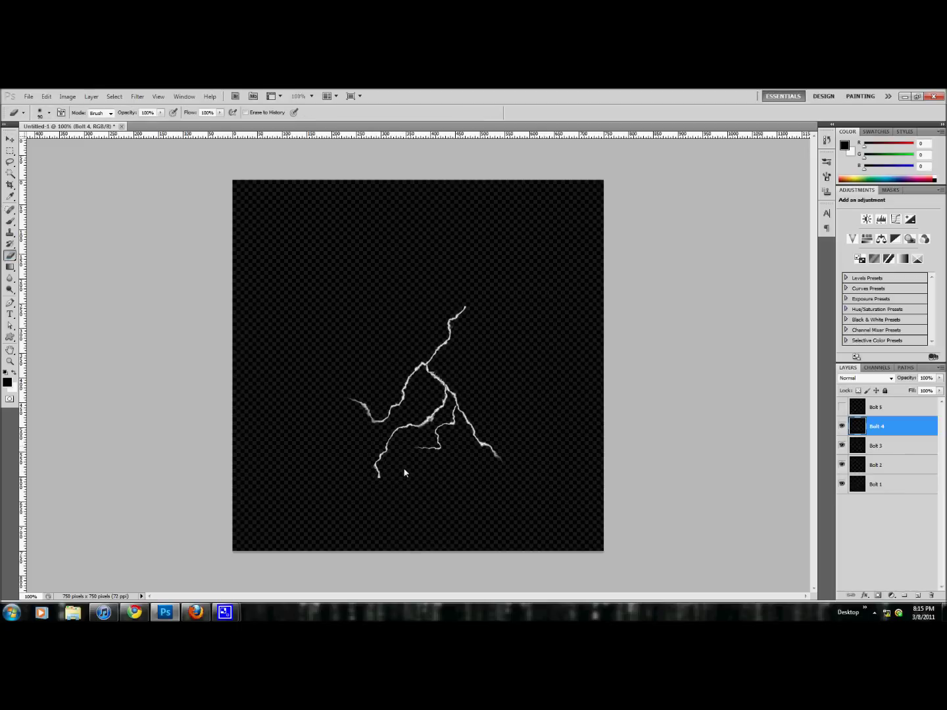
Rotate the small Bolt 4 branch about -15°, nudge it into place, and show Bolt 5.
left_click(10, 139)
mouse_move(441, 433)
left_mouse_down()
mouse_move(452, 447)
mouse_move(450, 439)
left_mouse_up()
key("ctrl+t")
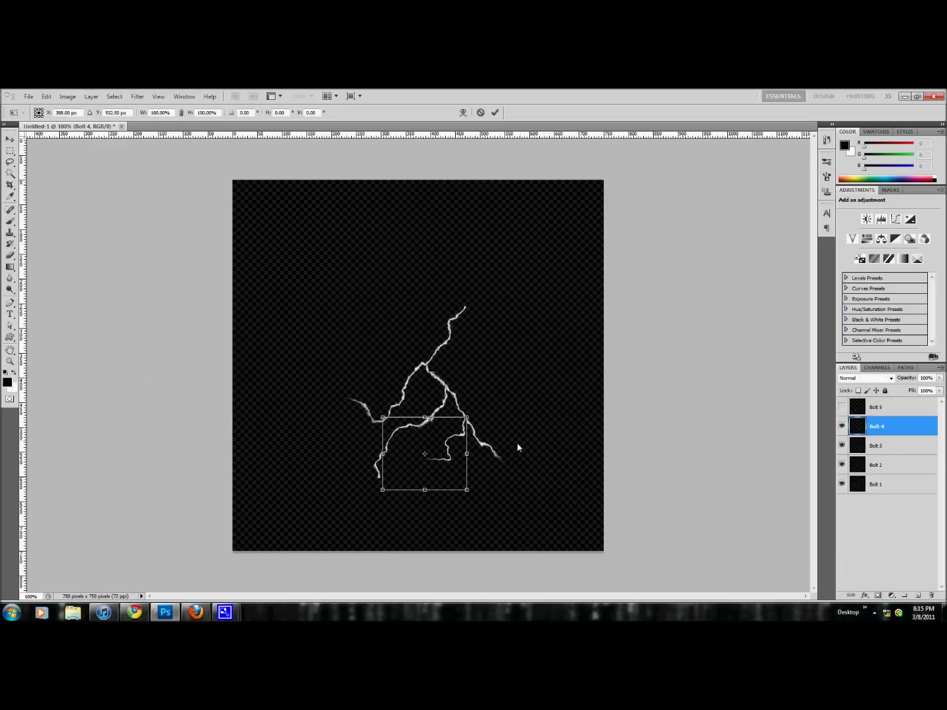
mouse_move(518, 444)
left_mouse_down()
mouse_move(516, 459)
mouse_move(512, 424)
left_mouse_up()
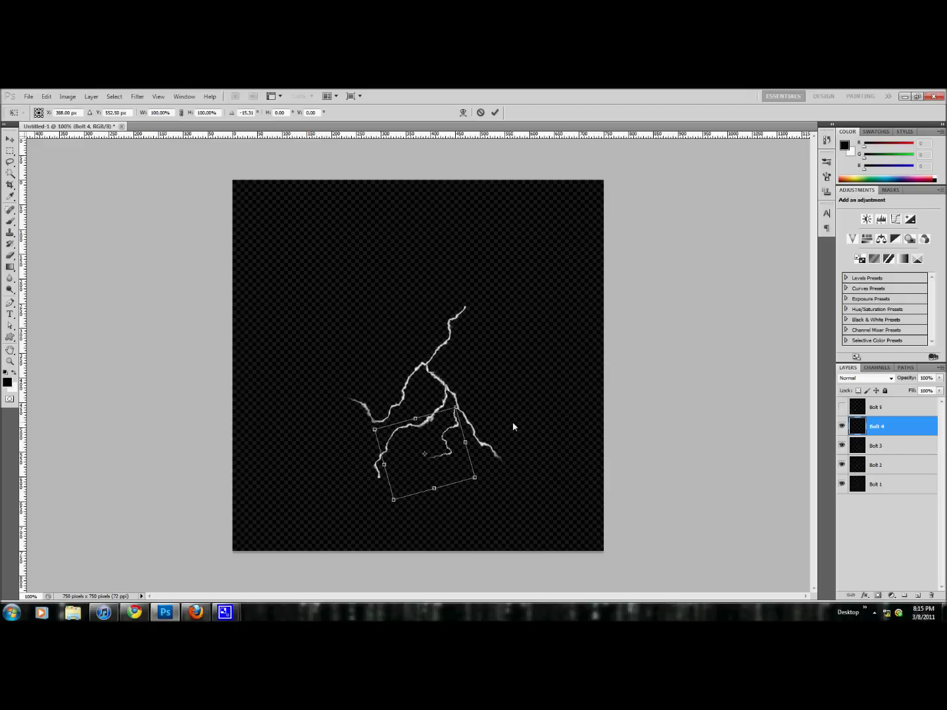
key("Return")
left_click_drag(453, 448, 446, 427)
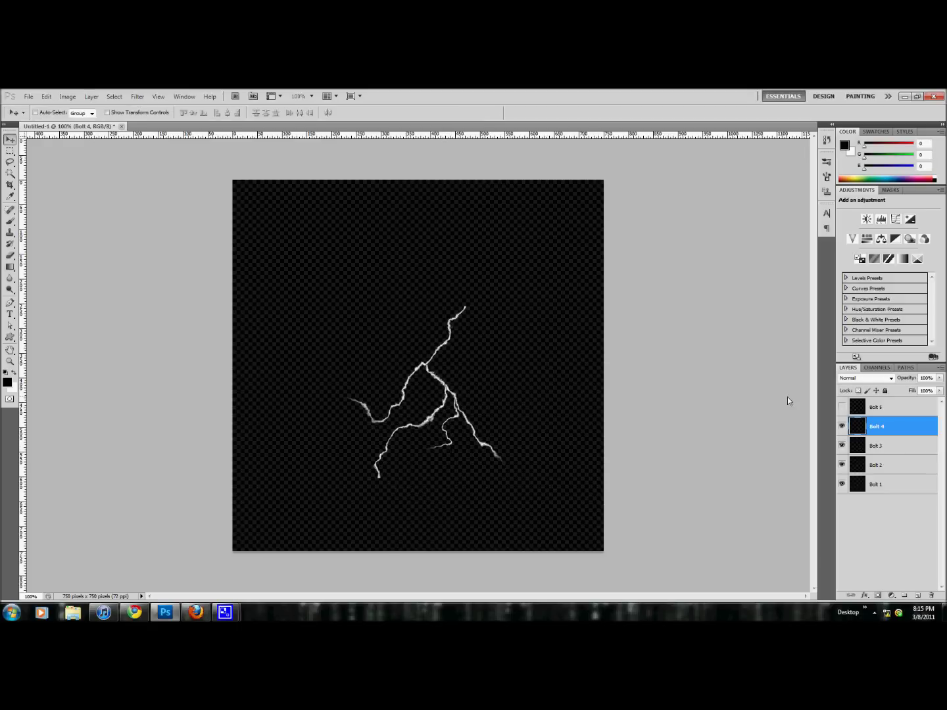
left_click(843, 408)
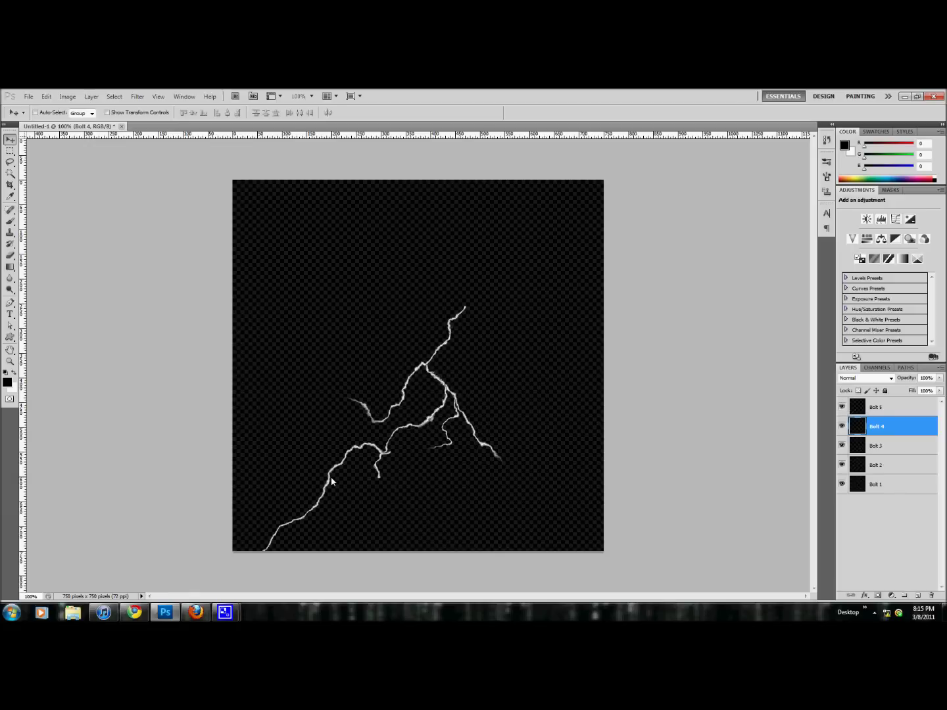
Move Bolt 5 up beside the main bolt, scale it to about 67%, and erase its lower-left tail.
mouse_move(331, 479)
left_mouse_down()
mouse_move(363, 371)
mouse_move(339, 488)
left_mouse_up()
left_click(898, 407)
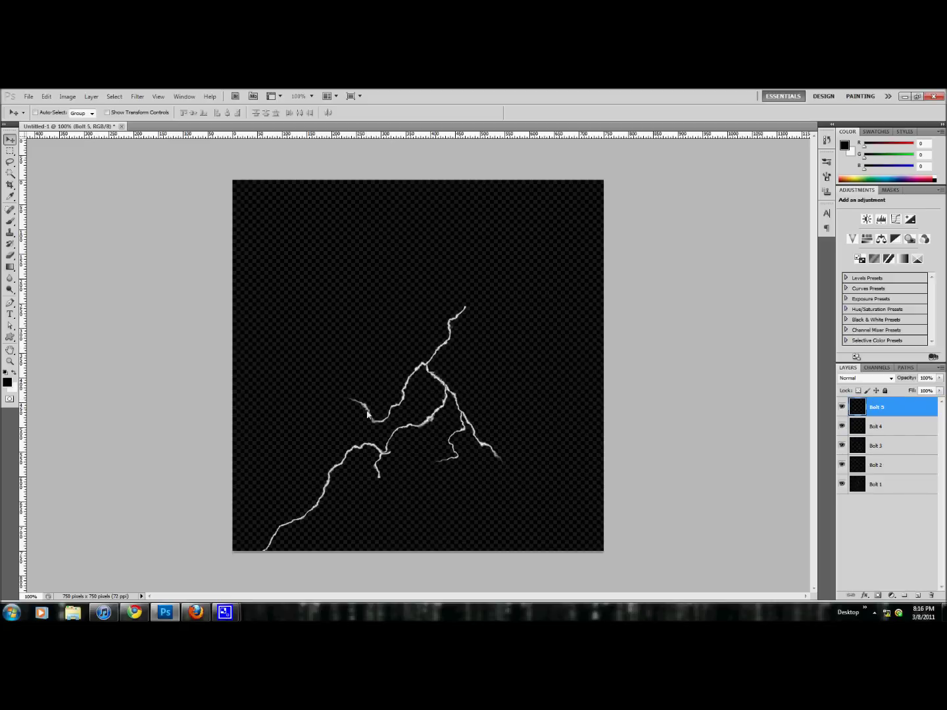
left_click_drag(352, 445, 373, 376)
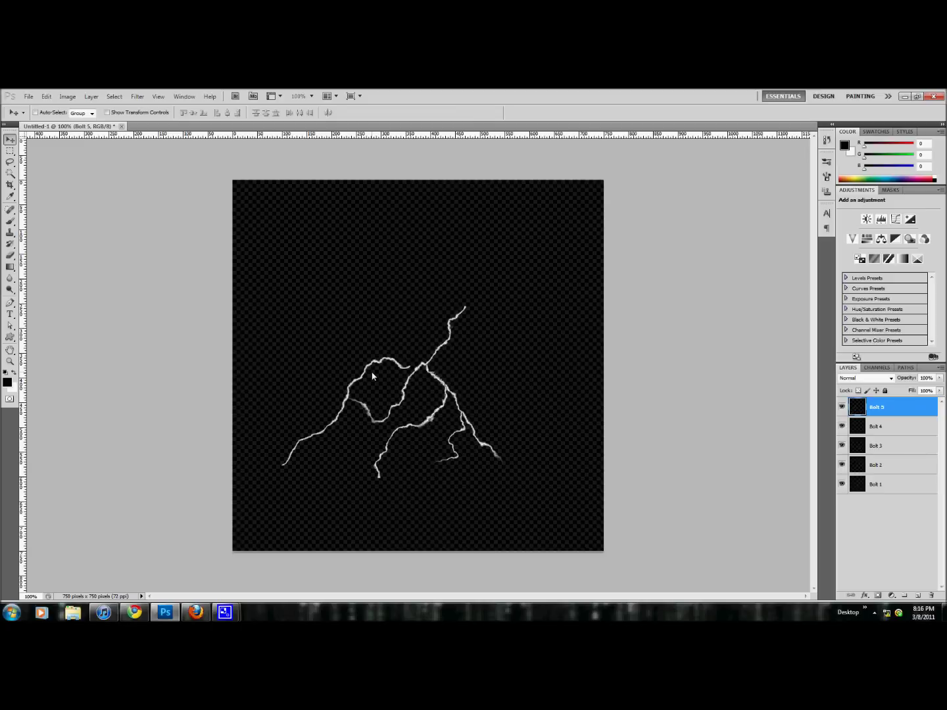
key("ctrl+t")
left_click_drag(413, 359, 370, 395)
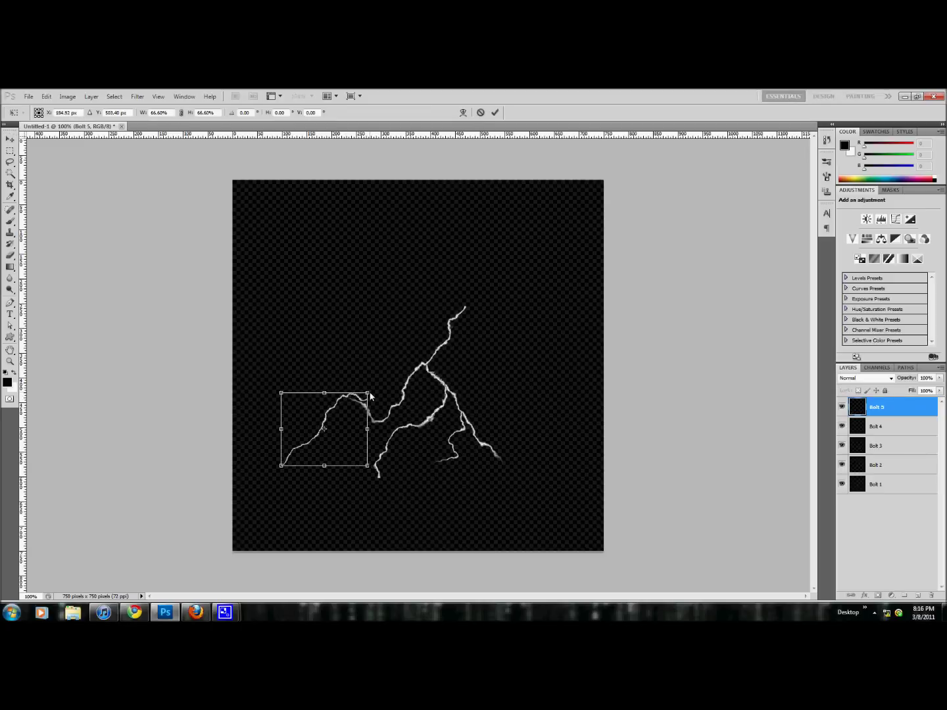
key("Return")
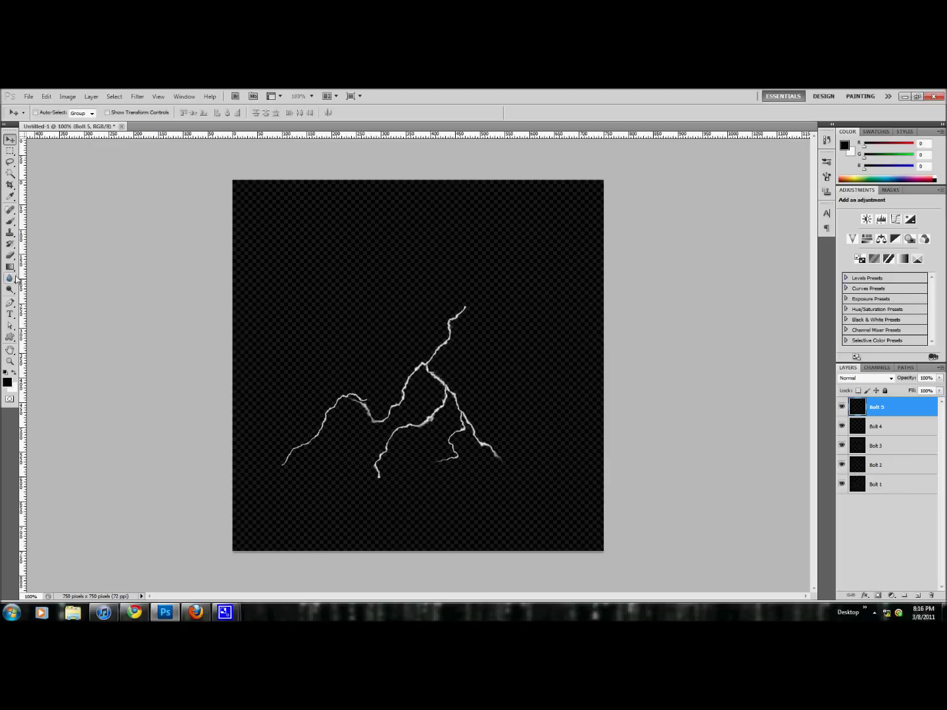
left_click(10, 256)
left_click_drag(307, 439, 280, 480)
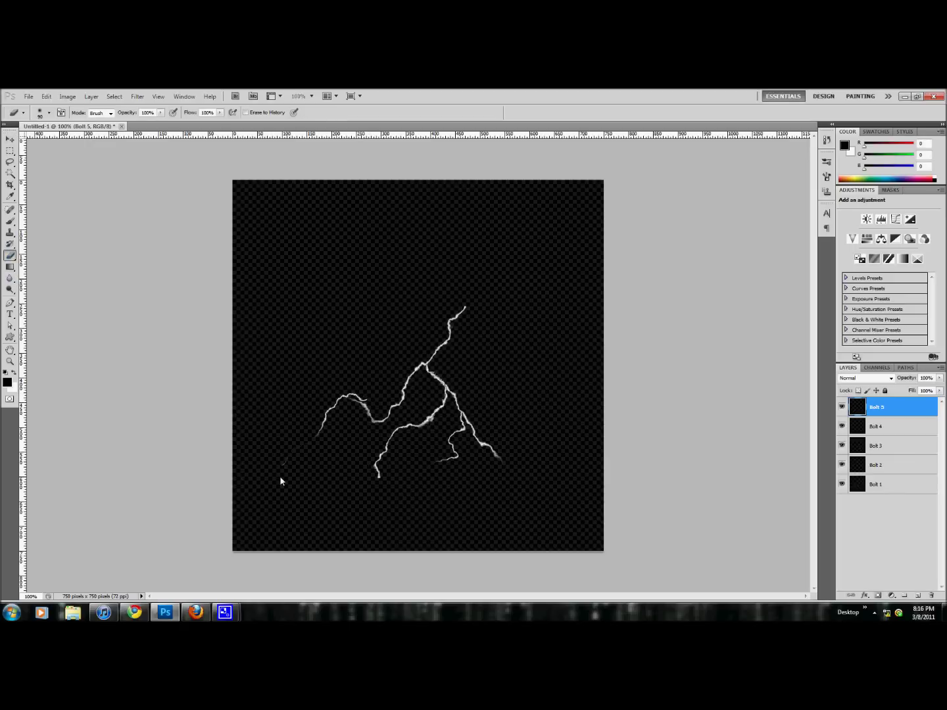
Curve Bolt 5's lower end with Liquify using brush size 63.
left_click(137, 96)
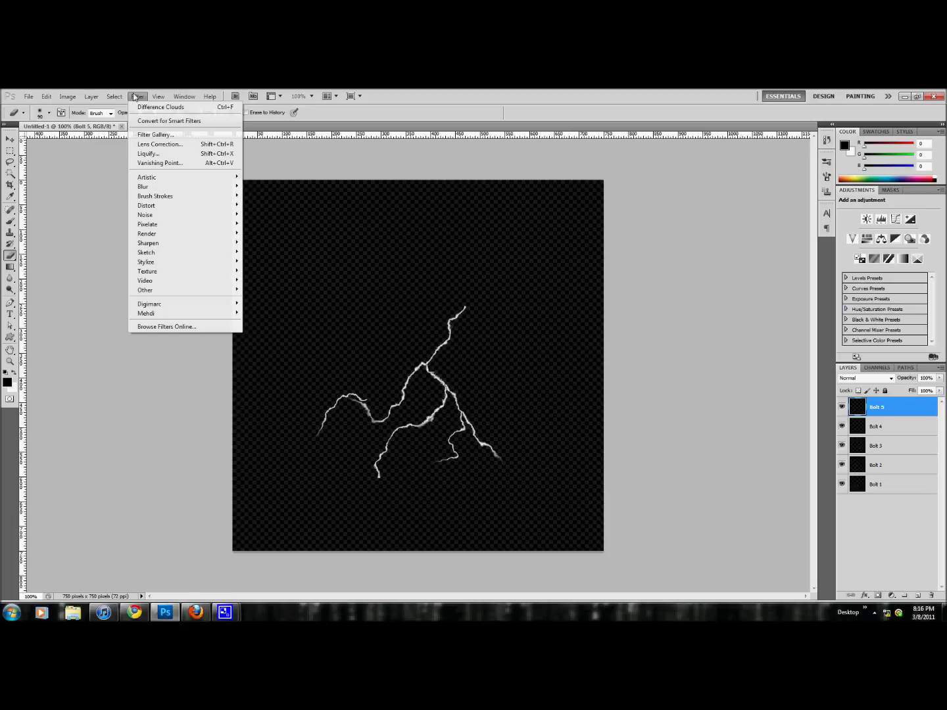
left_click(168, 153)
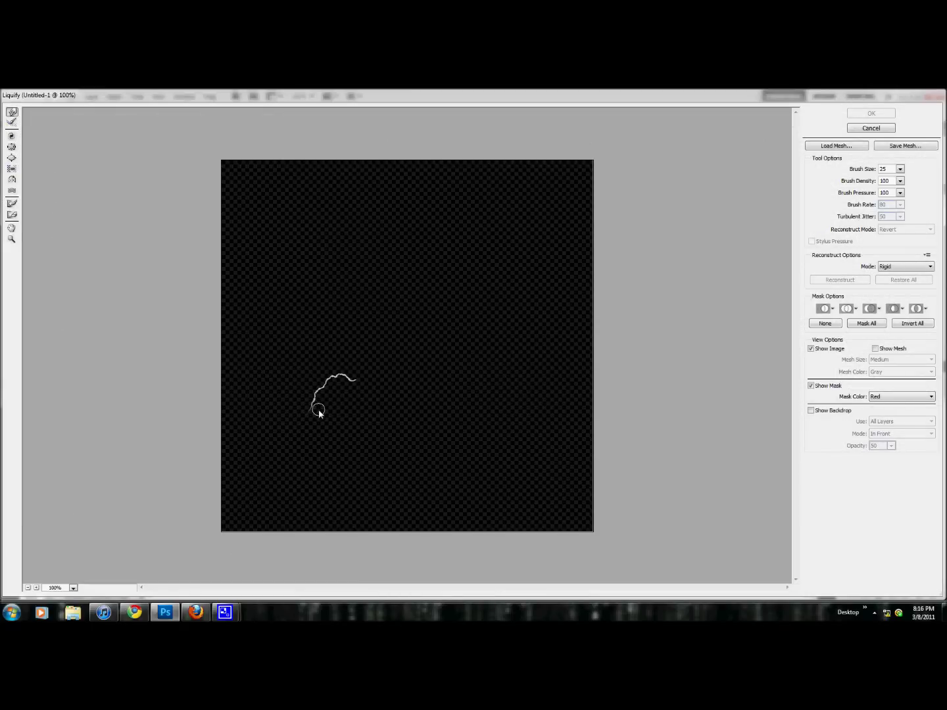
key("bracketright")
key("bracketright")
key("bracketright")
key("bracketright")
left_click_drag(323, 416, 314, 401)
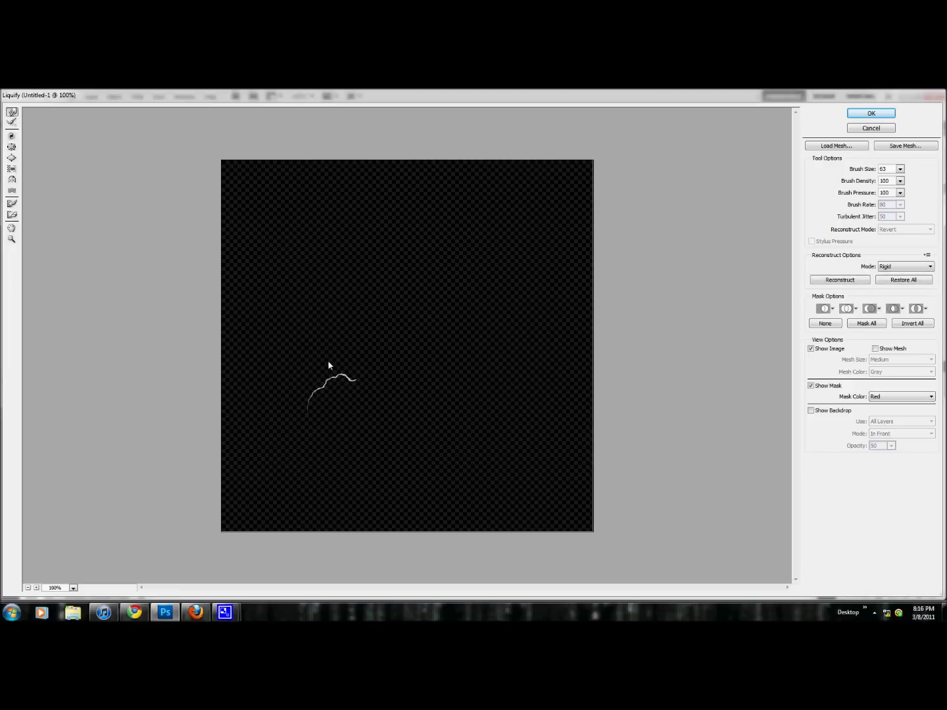
key("Return")
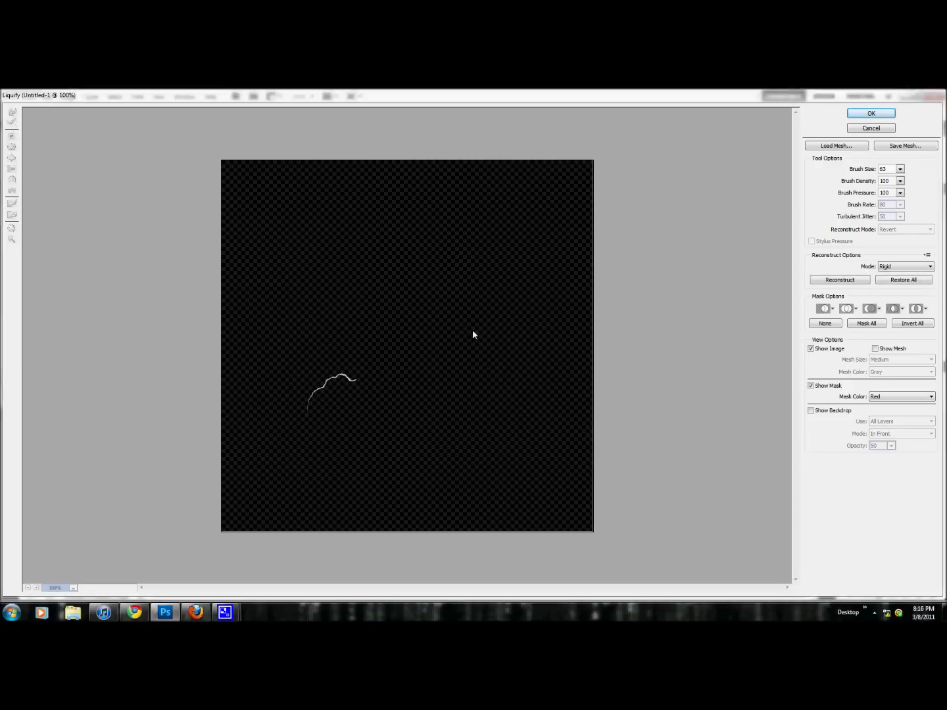
Join Bolt 5 to the main bolt and set Bolts 5 and 4 to Lighter Color.
left_click(9, 140)
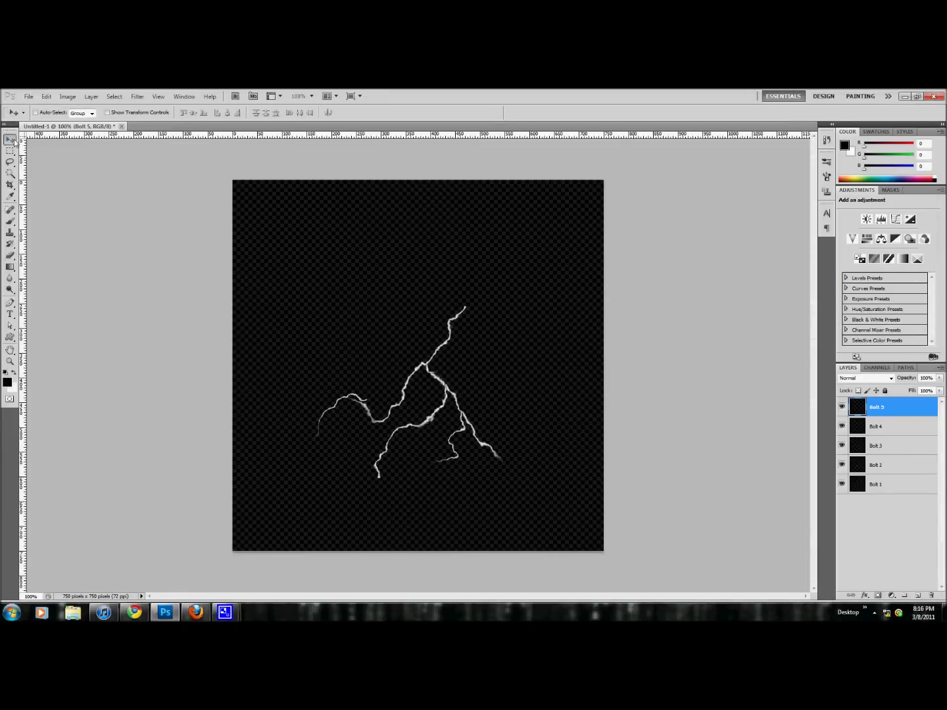
mouse_move(334, 402)
left_mouse_down()
mouse_move(373, 368)
mouse_move(352, 418)
mouse_move(364, 409)
left_mouse_up()
left_click(890, 376)
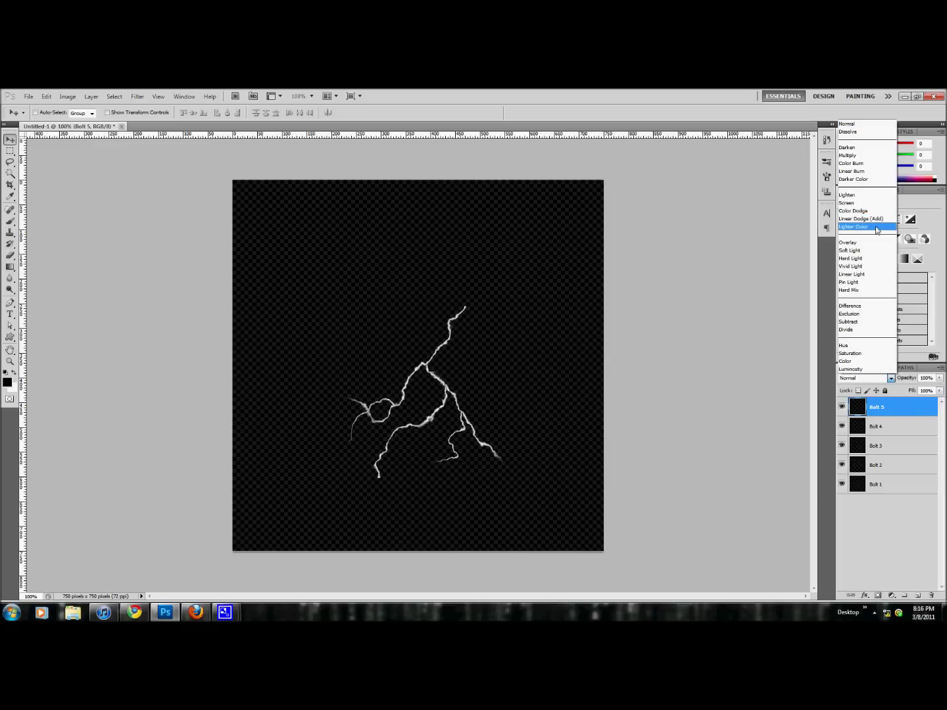
left_click(875, 227)
left_click(895, 424)
left_click(891, 381)
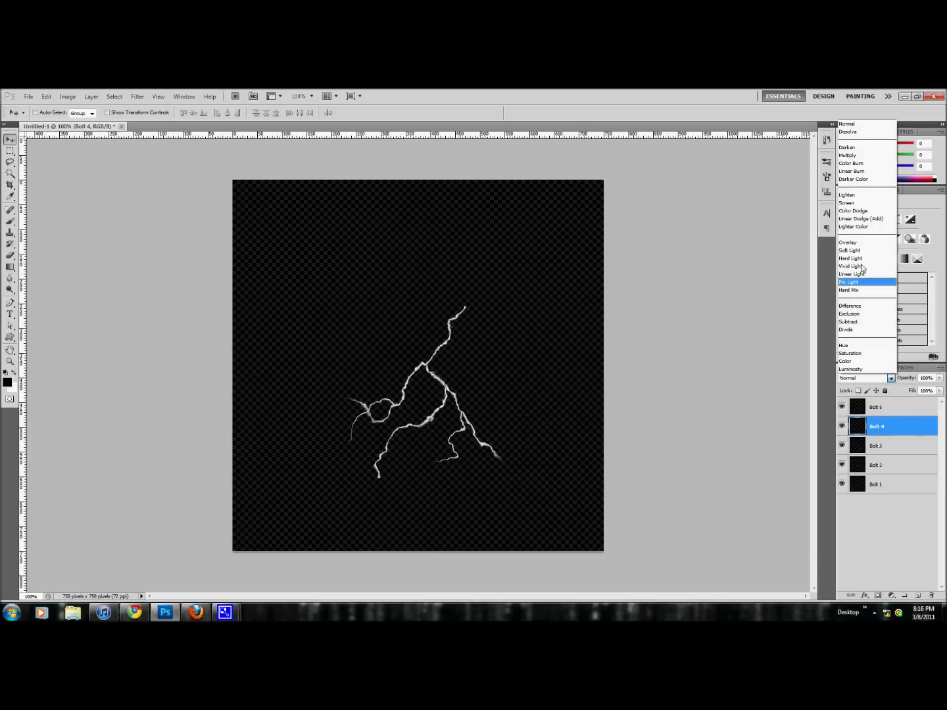
left_click(870, 228)
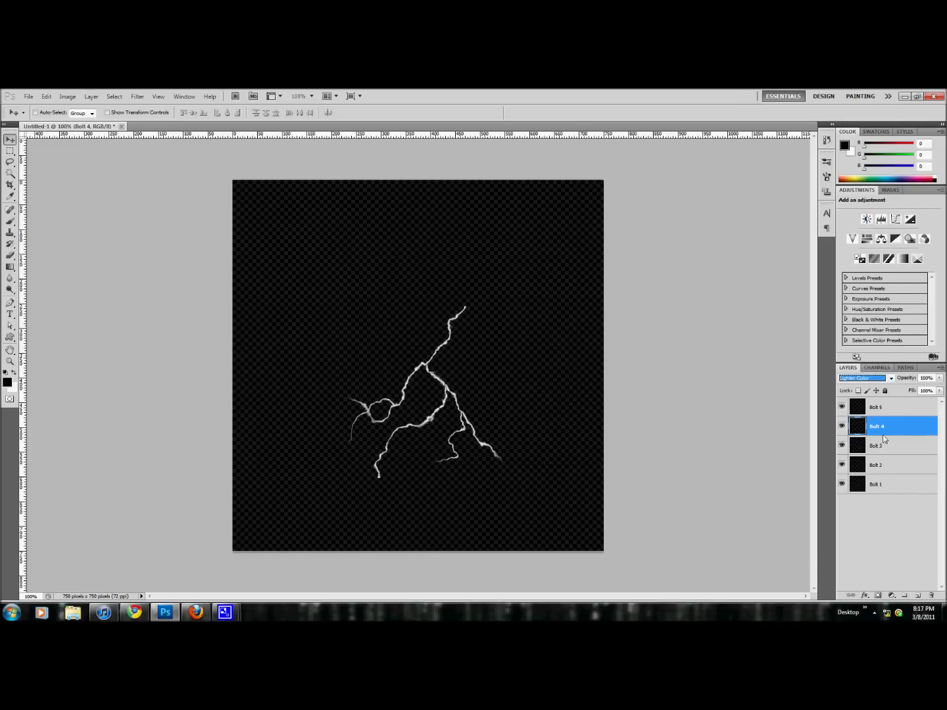
Set Bolts 3, 2 and 1 to Lighter Color blend mode.
left_click(891, 447)
left_click(891, 378)
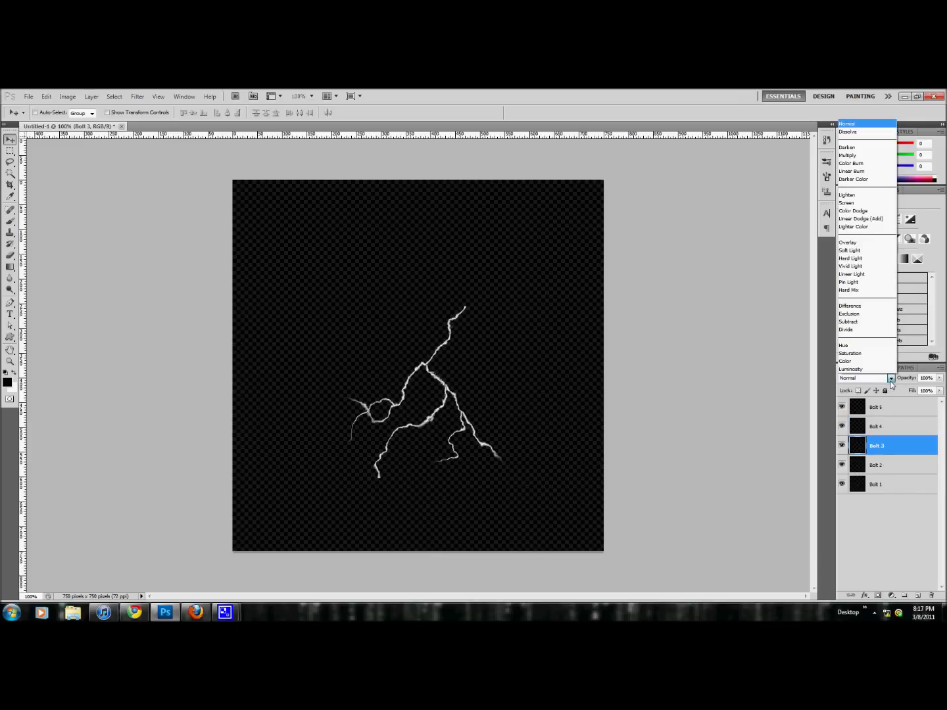
left_click(864, 229)
left_click(891, 461)
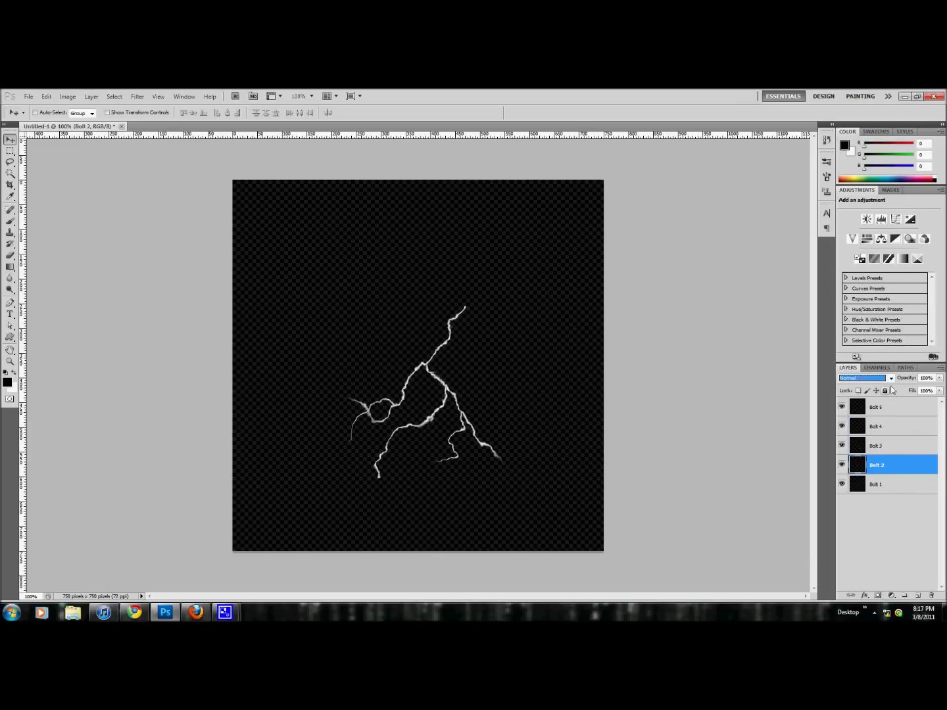
left_click(892, 379)
left_click(863, 228)
left_click(891, 483)
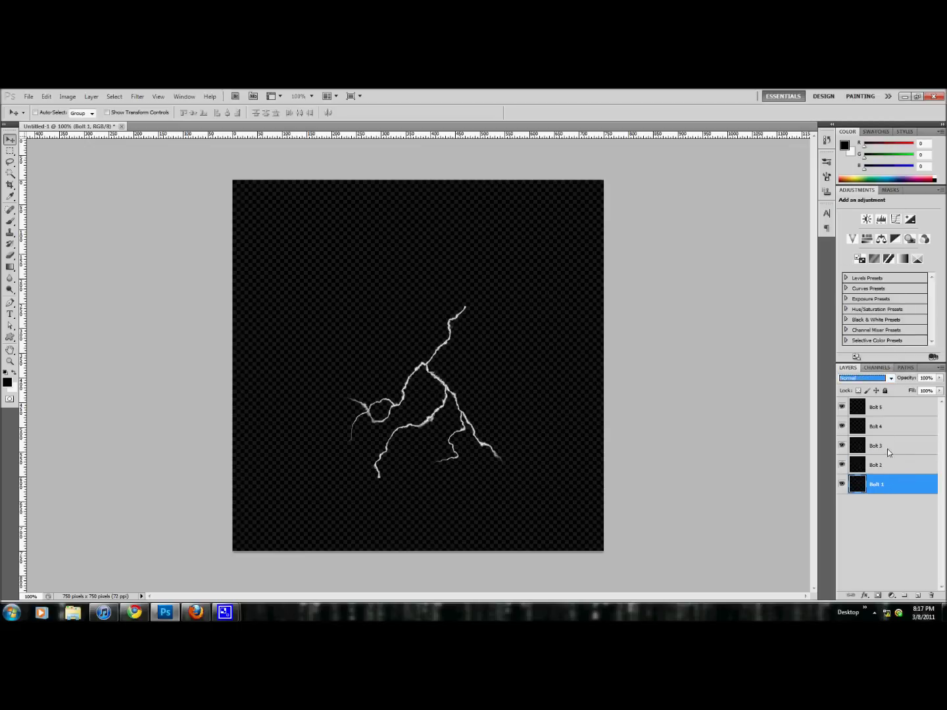
left_click(891, 379)
left_click(868, 228)
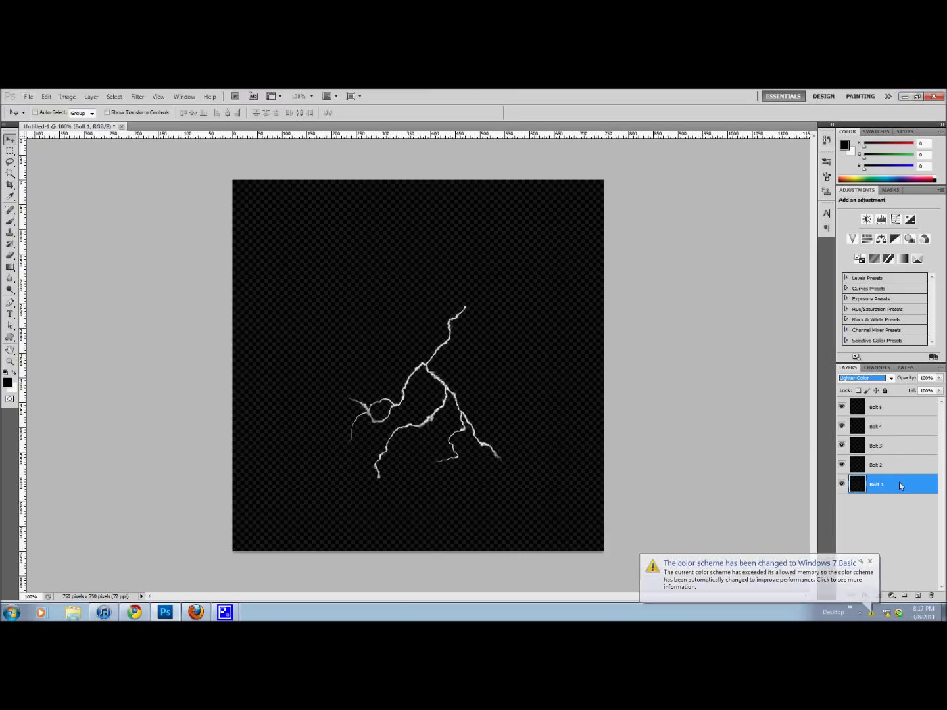
Duplicate Bolt 1 and give the copy a 2.5-pixel Gaussian Blur.
left_click_drag(899, 482, 903, 503)
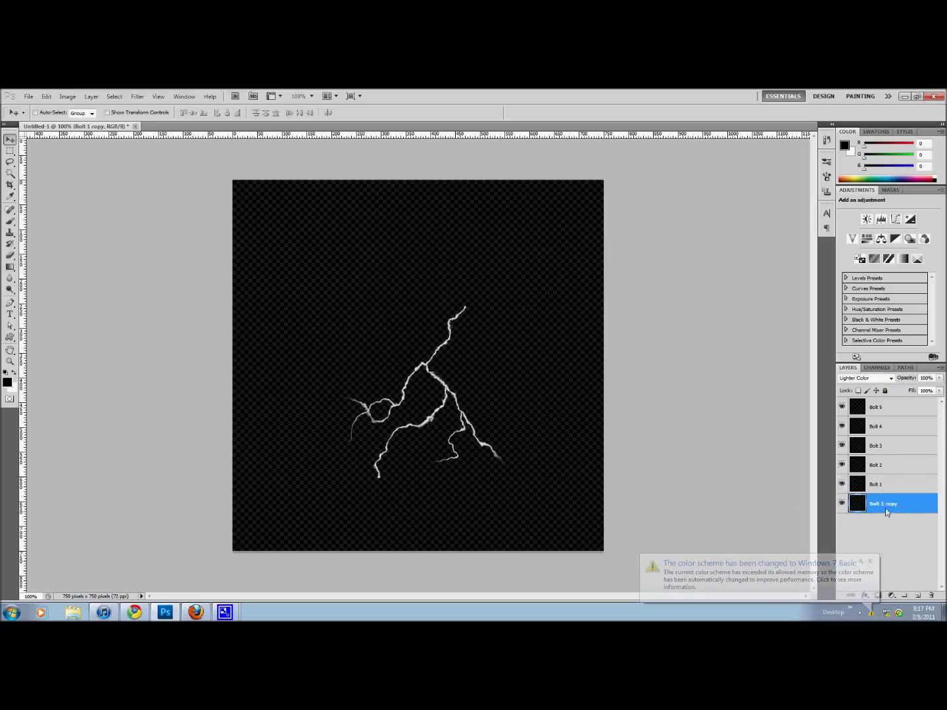
left_click(137, 96)
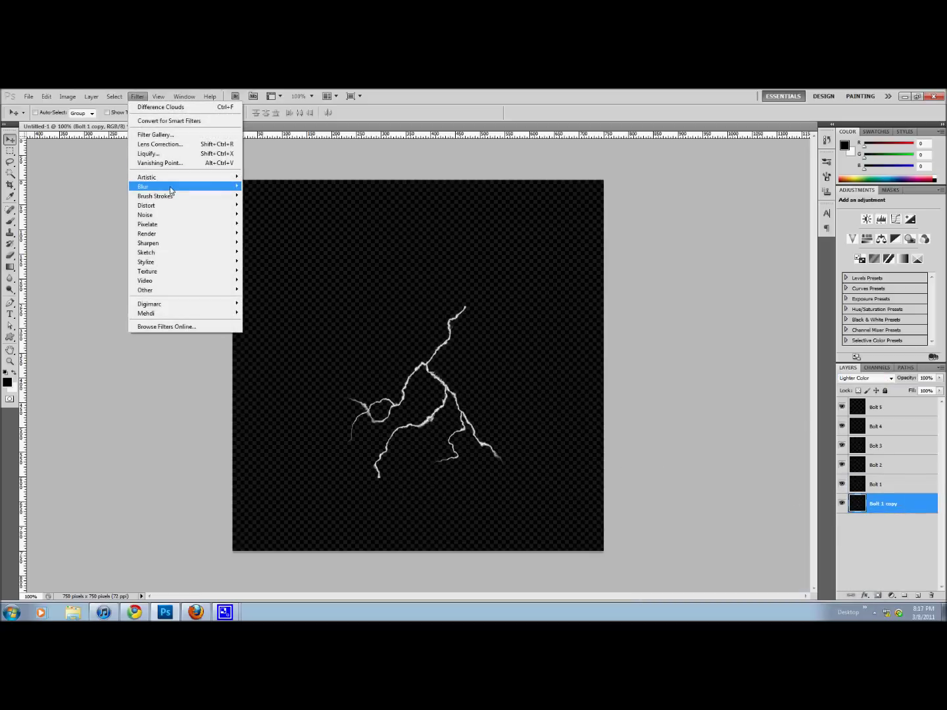
mouse_move(173, 189)
left_click(277, 224)
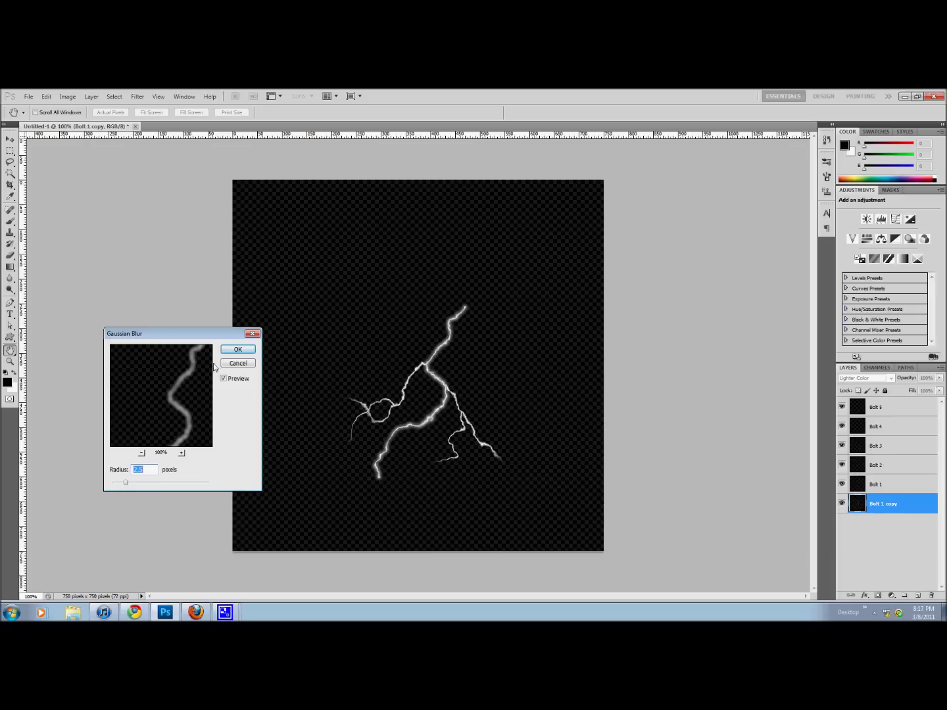
left_click(234, 353)
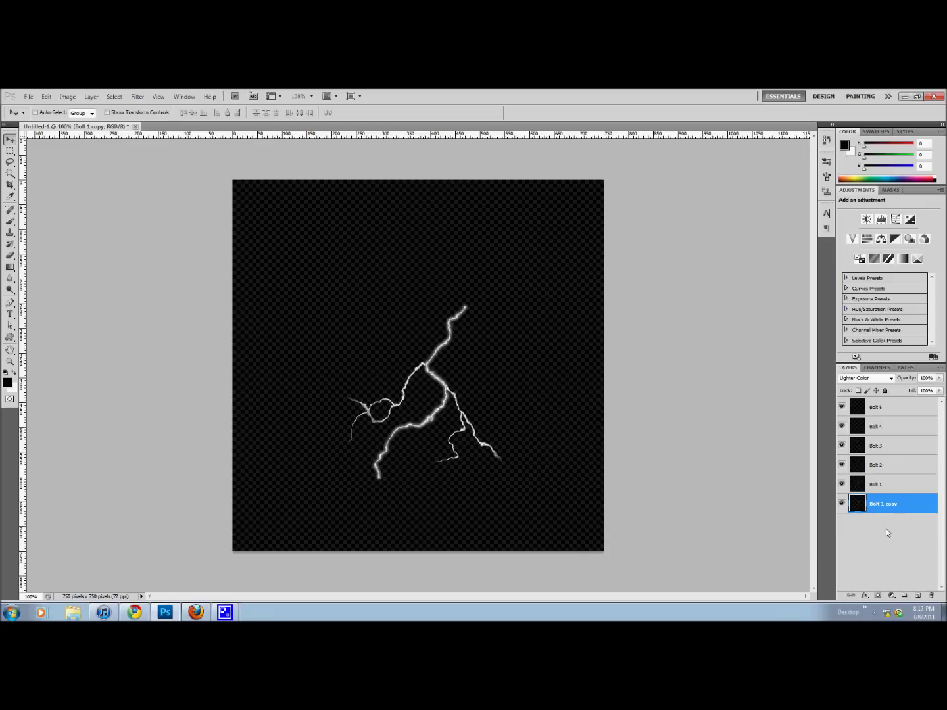
Add a colorized Hue/Saturation layer at the top with Hue 209 and Saturation 75.
left_click(867, 240)
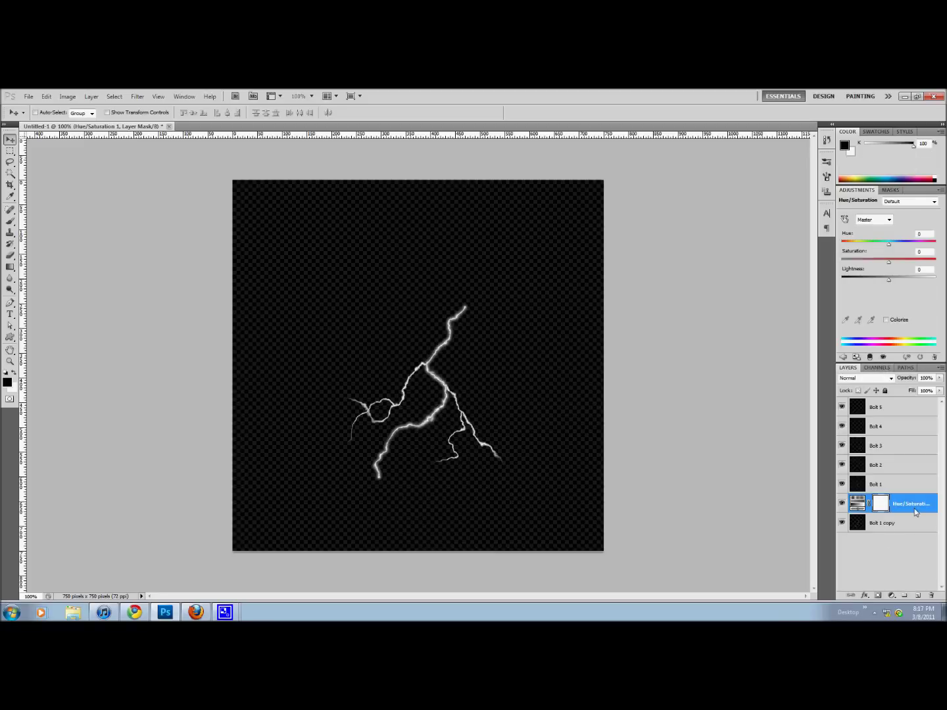
left_click_drag(915, 509, 911, 407)
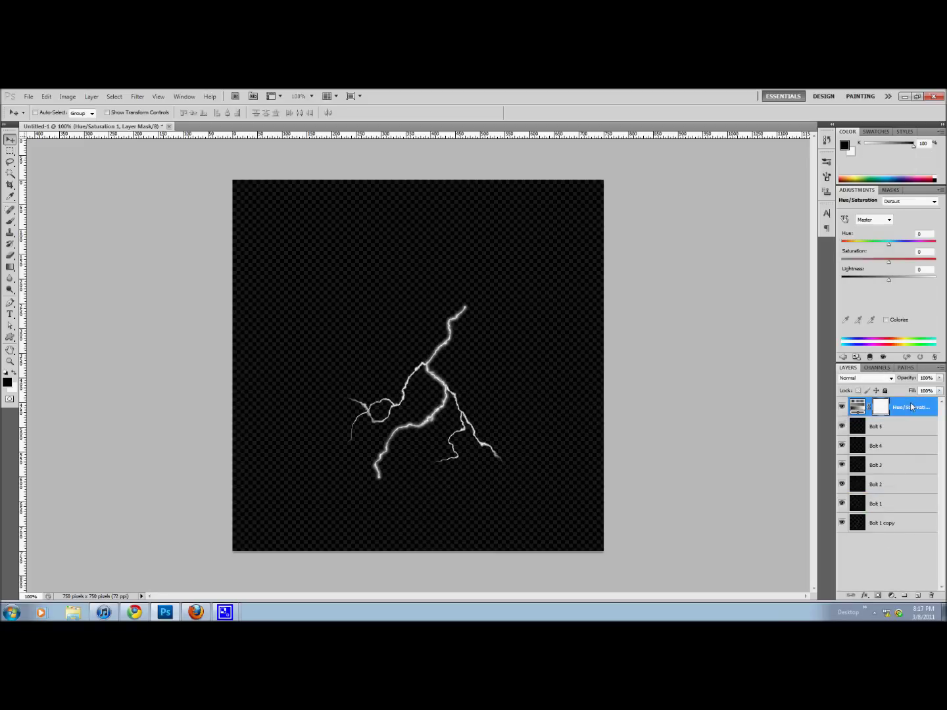
left_click(900, 408)
left_click(887, 320)
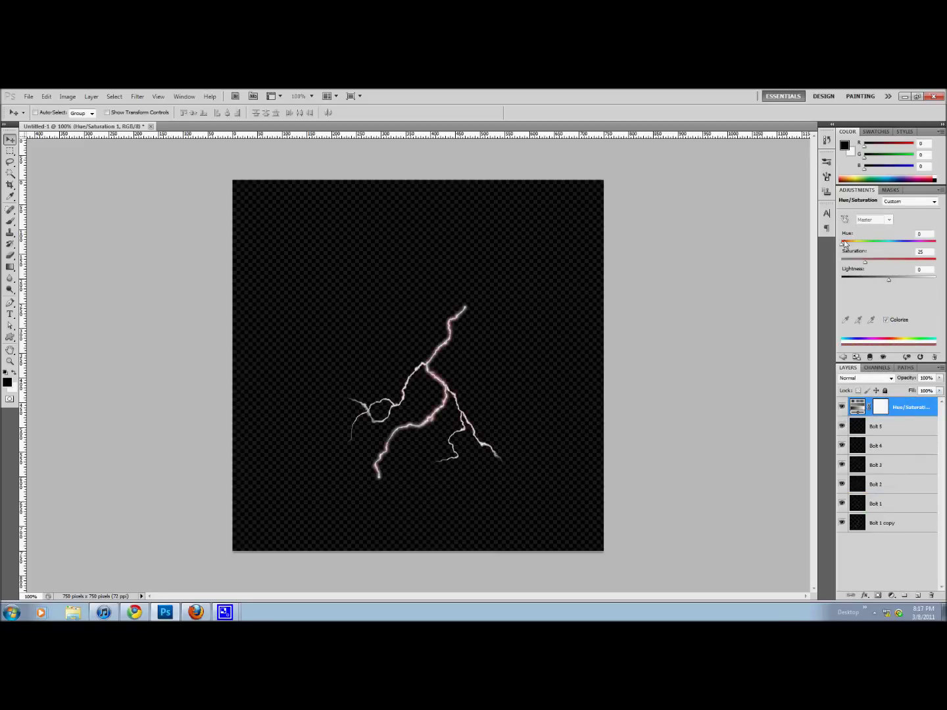
left_click_drag(844, 242, 897, 250)
left_click_drag(867, 262, 895, 277)
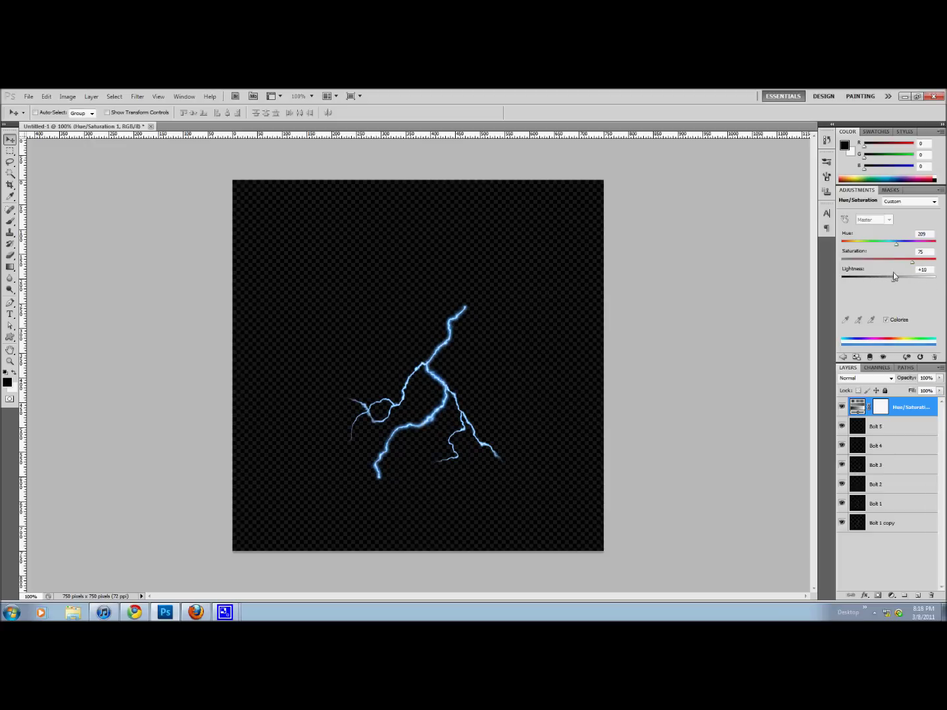